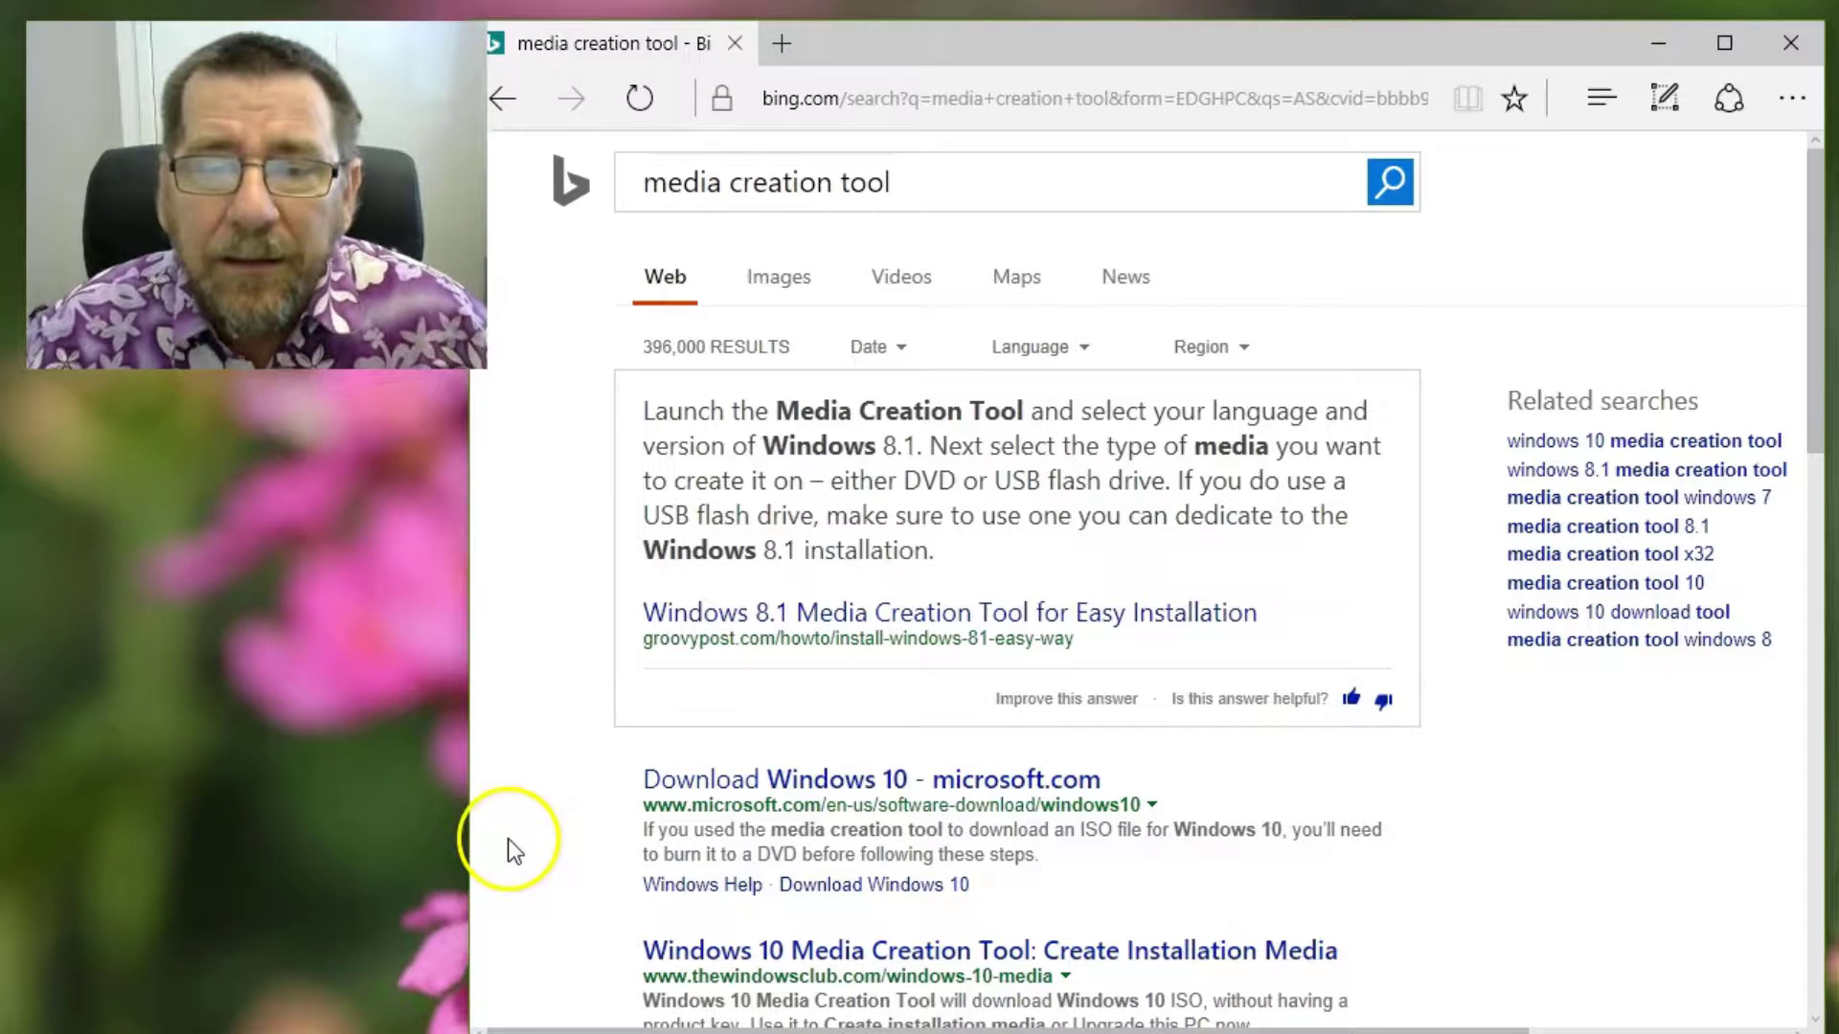
Open Microsoft's Download Windows 10 page from the search results.
left_click(871, 795)
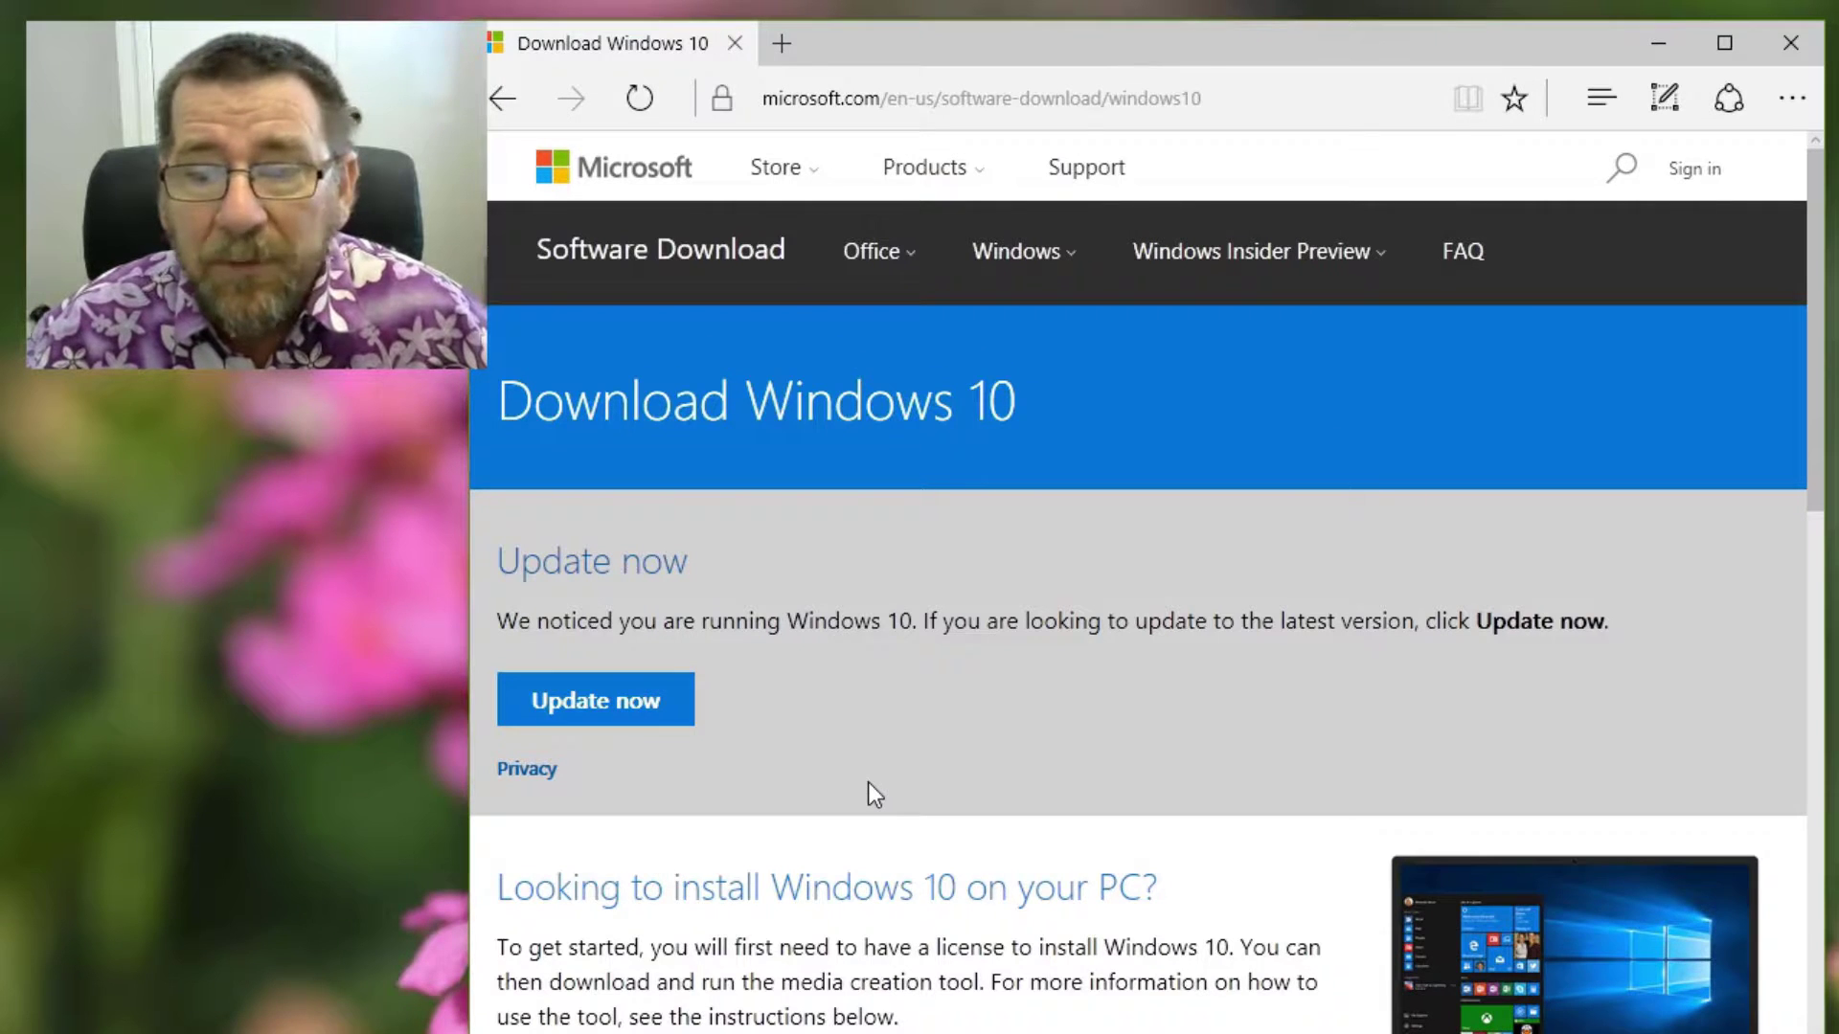
scroll(867, 784, "down", 5)
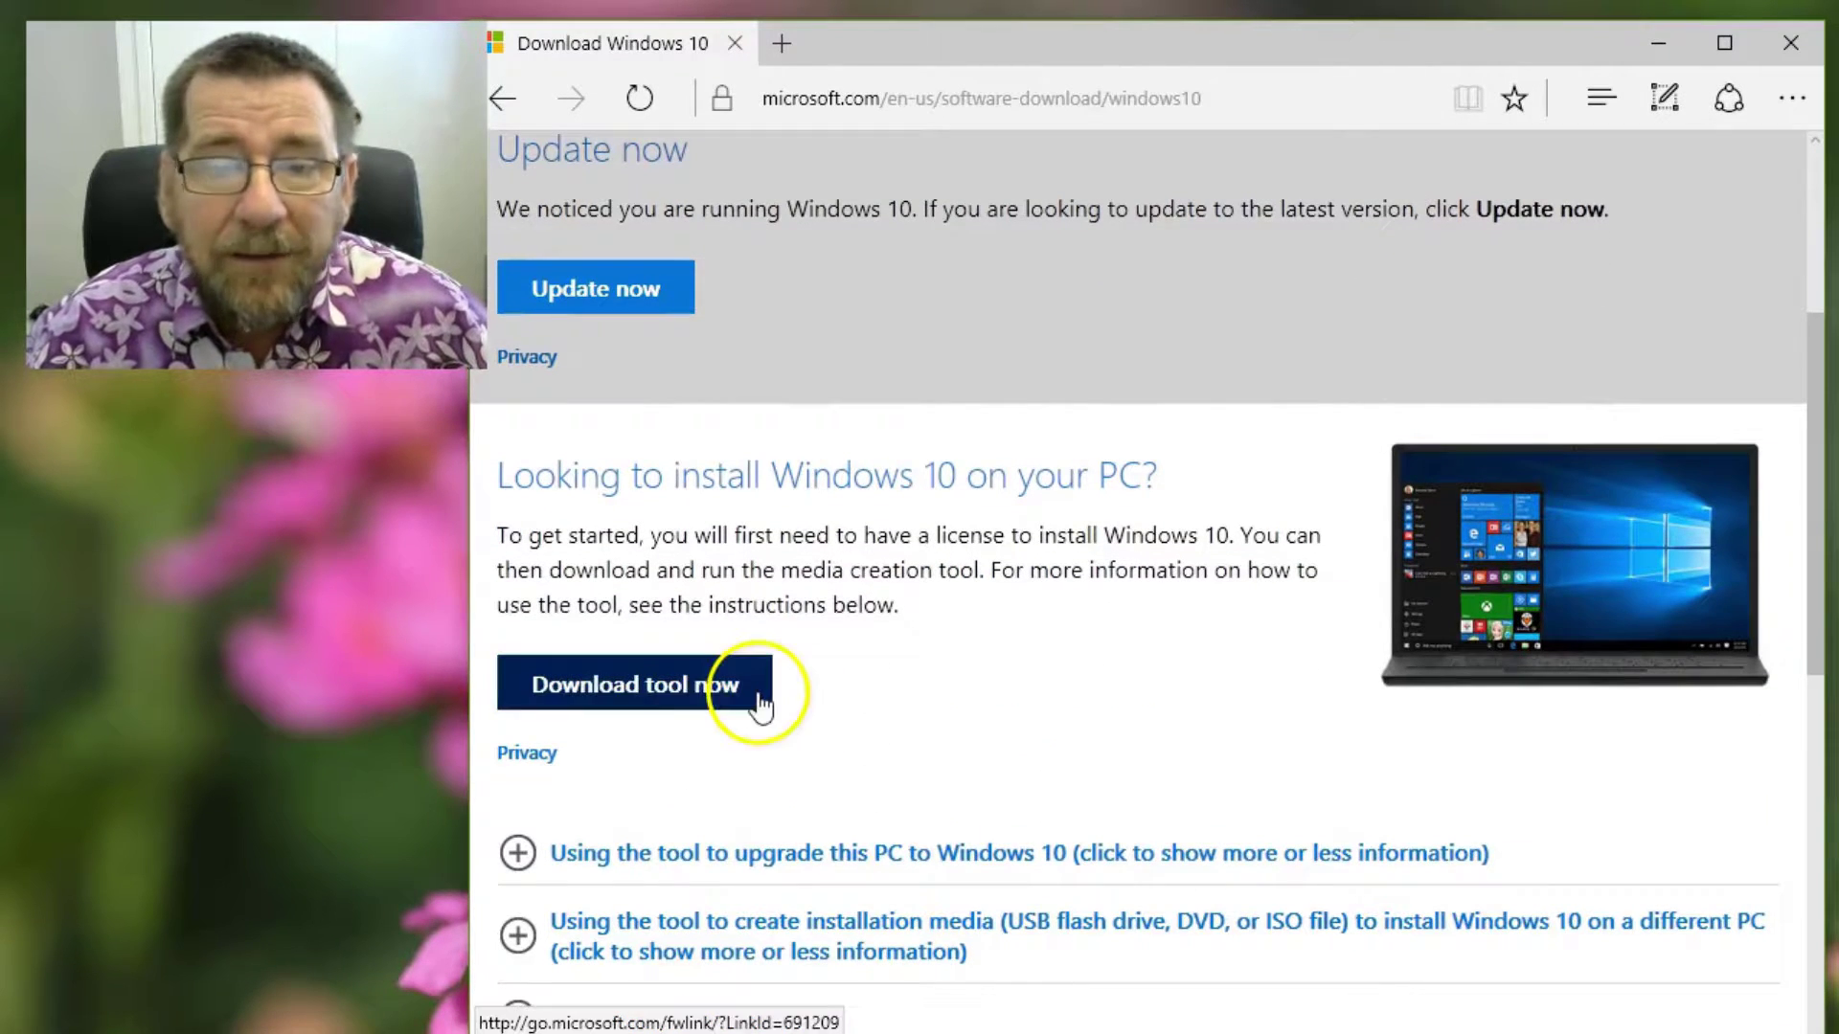
scroll(826, 781, "up", 5)
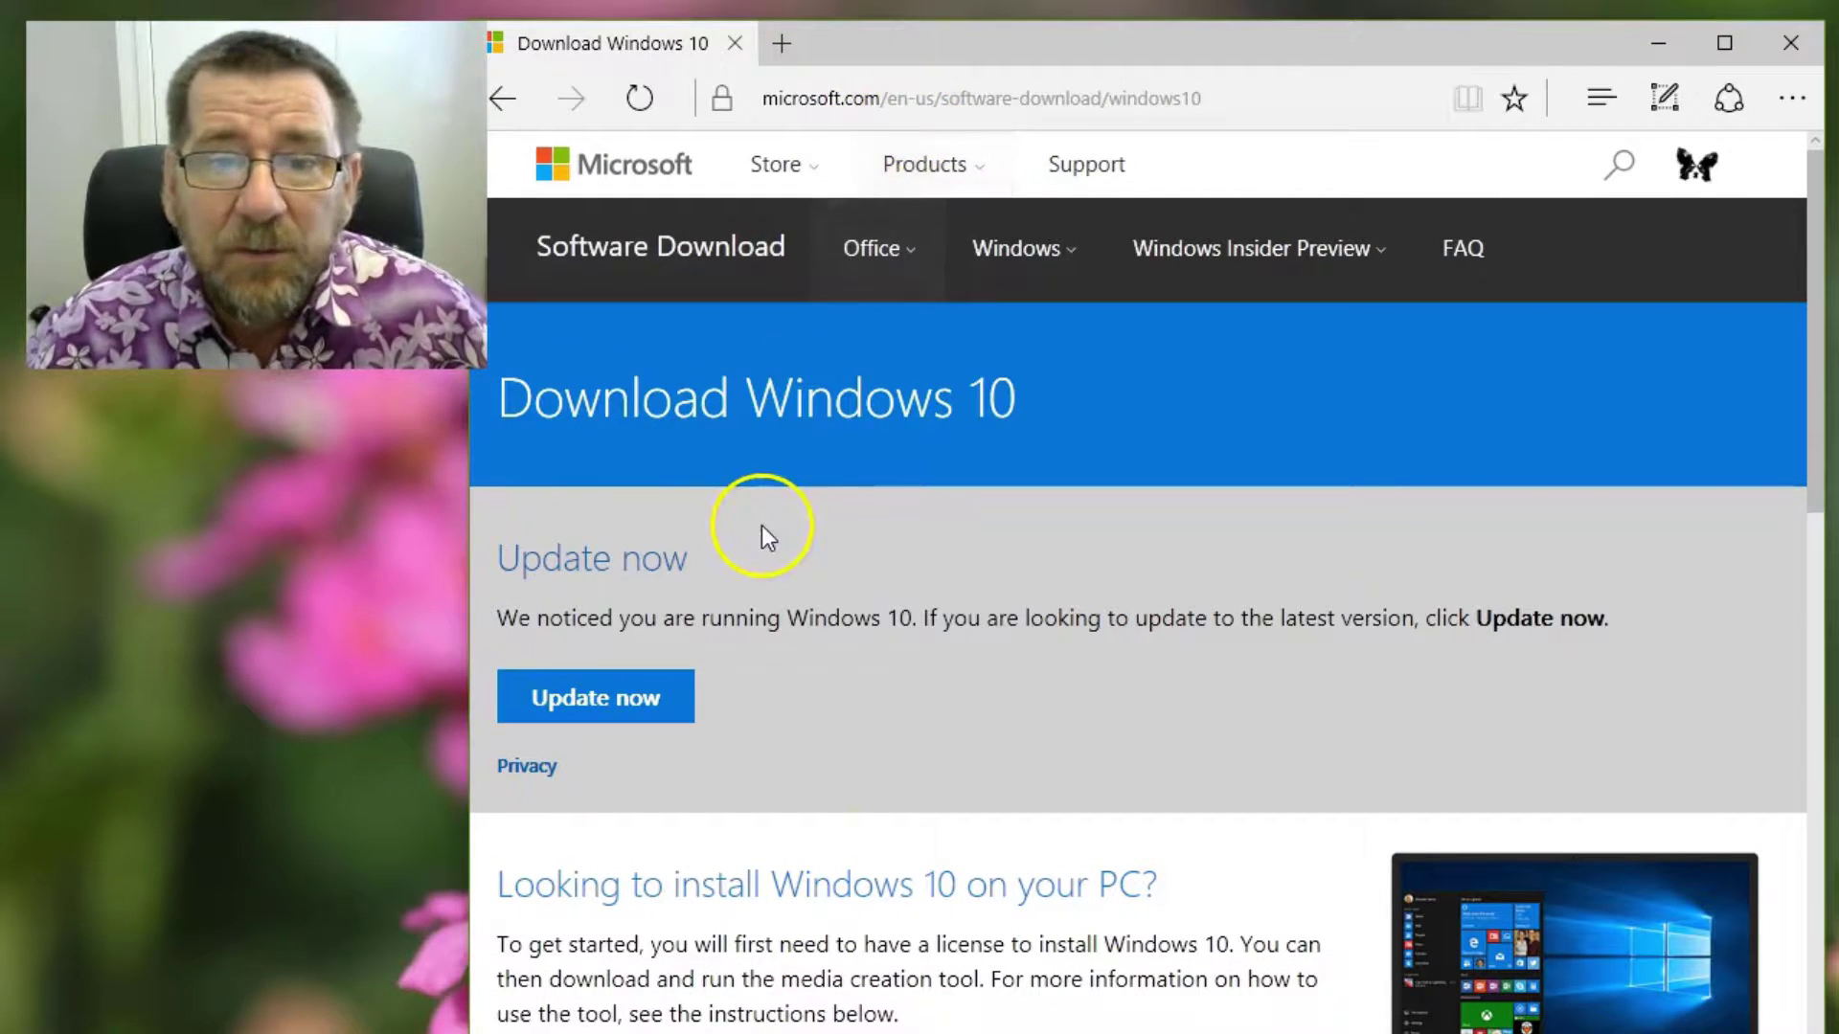
scroll(785, 703, "down", 3)
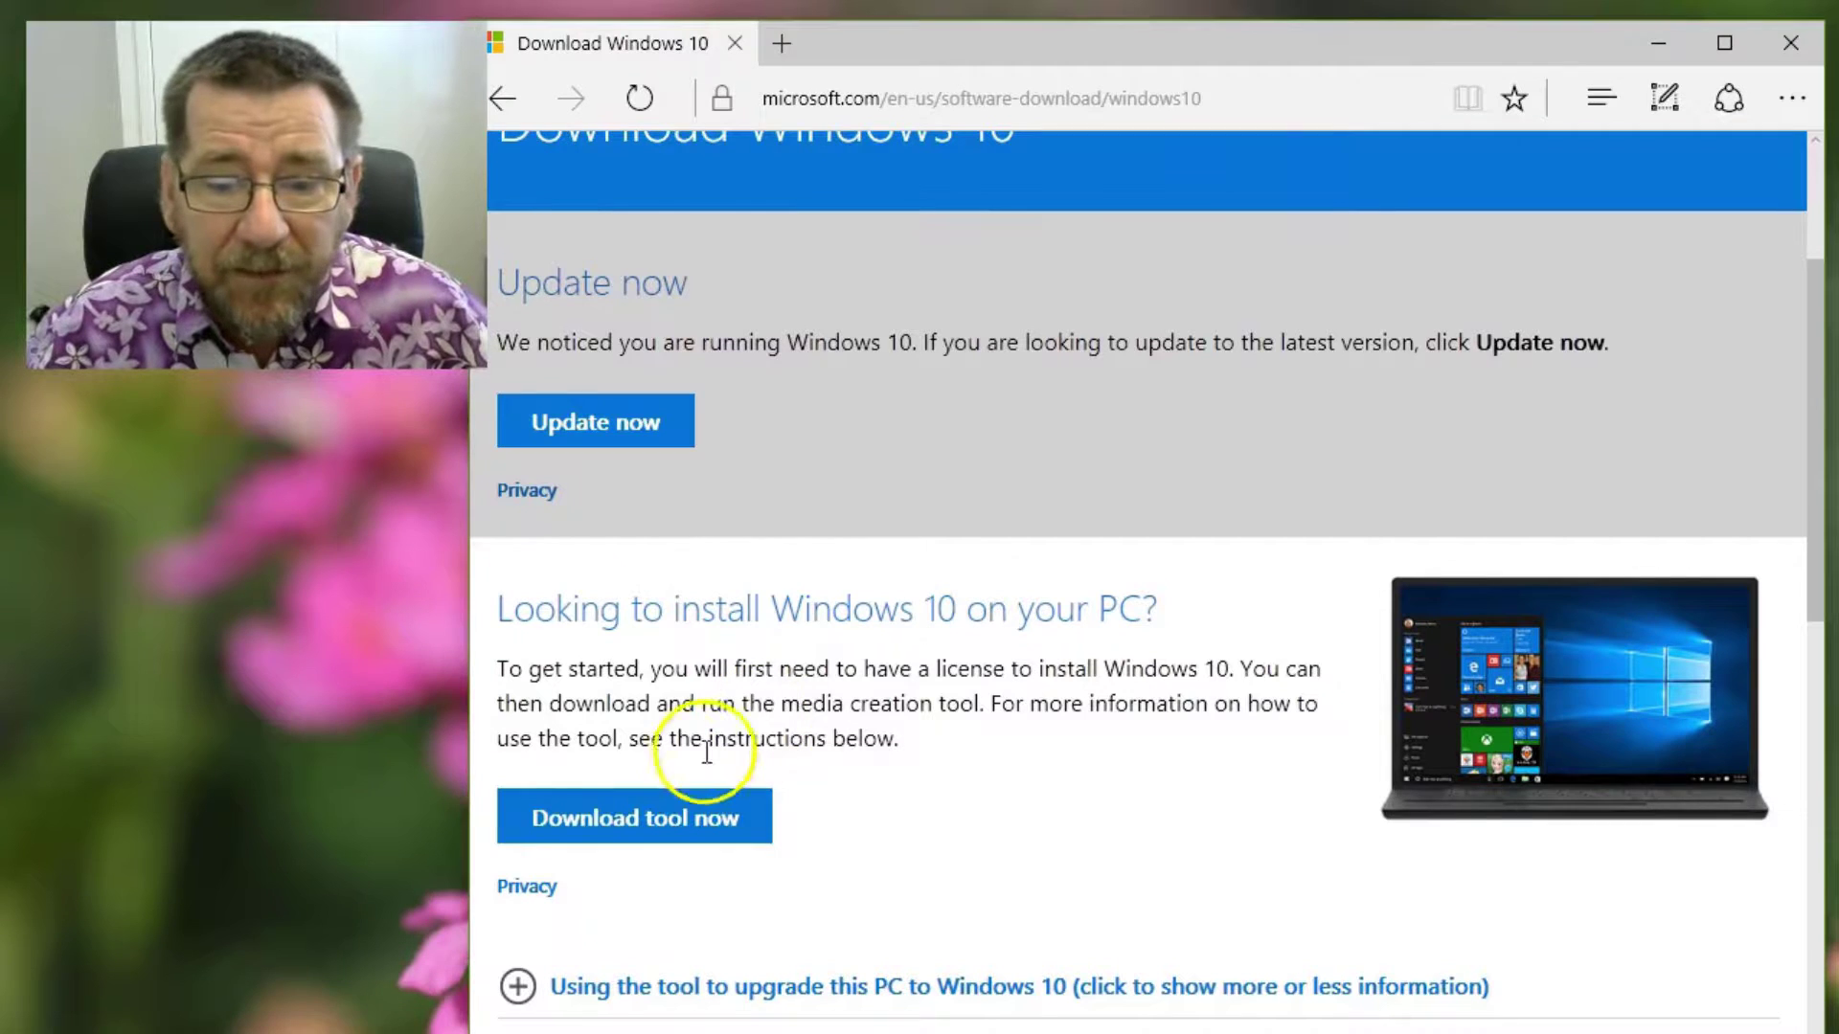
Download and save the media creation tool, then run MediaCreationTool (2).exe from Edge's downloads.
left_click(650, 848)
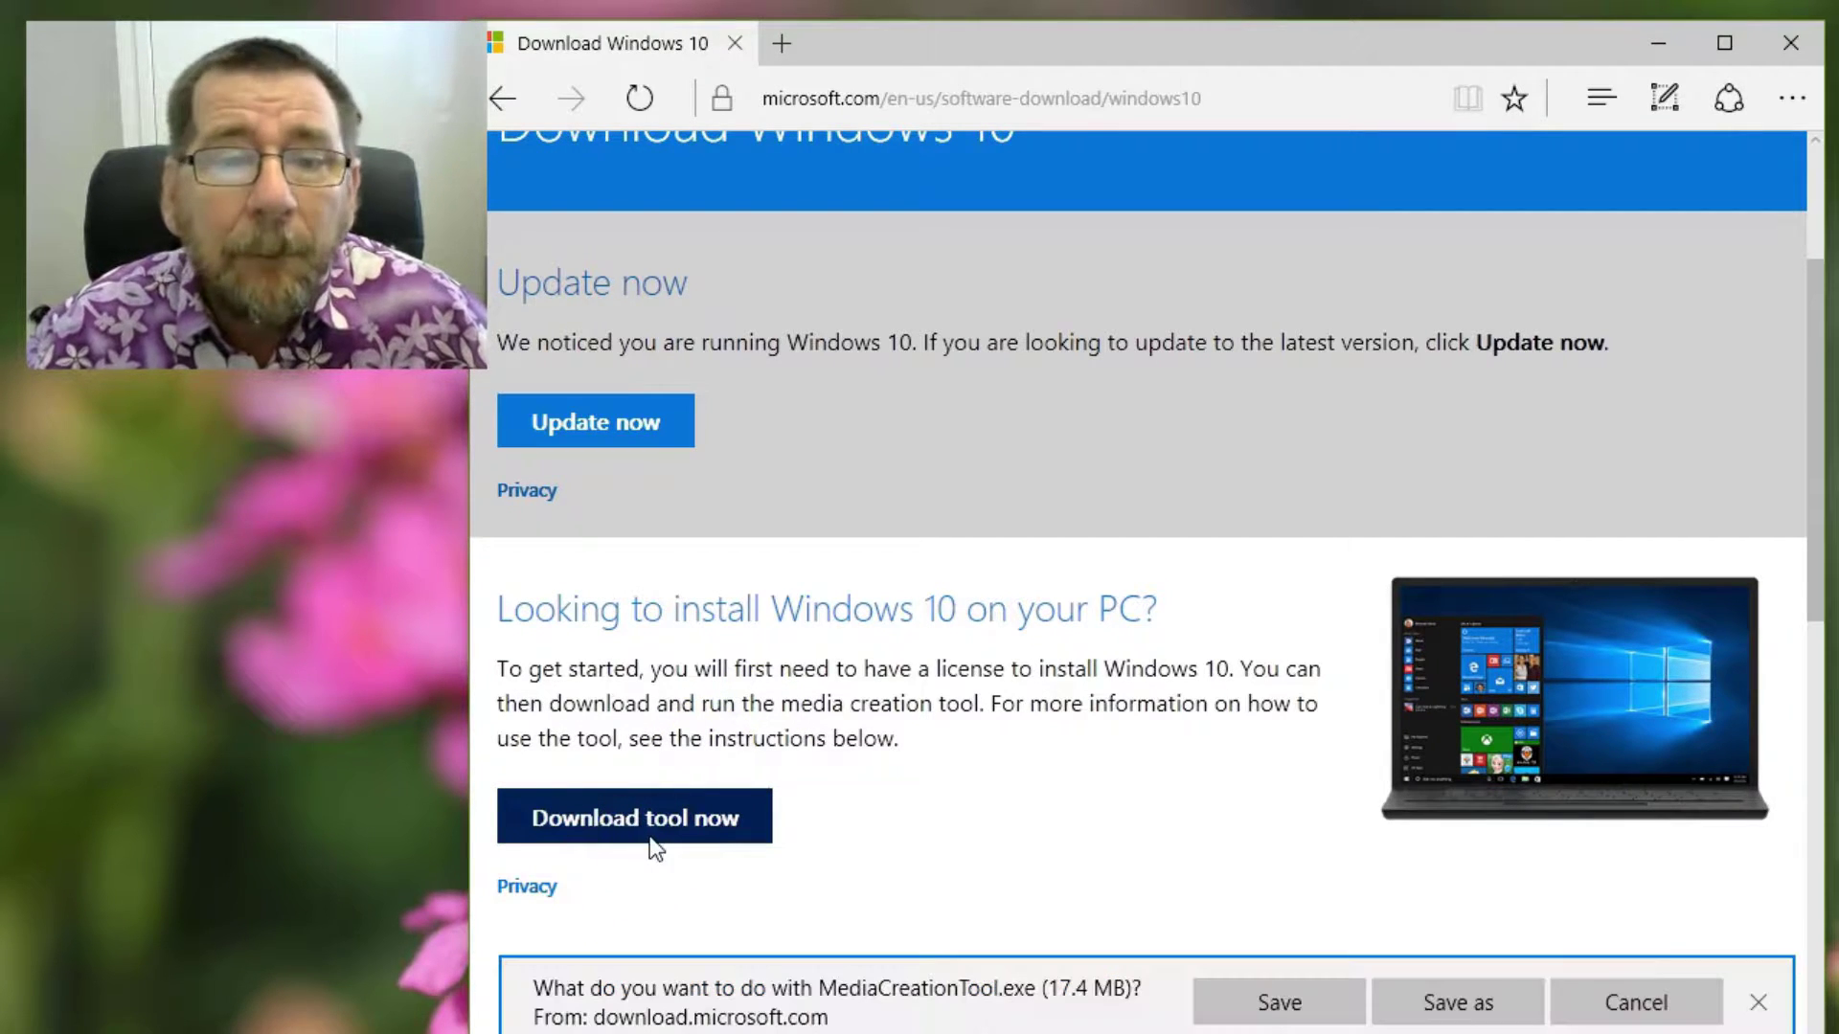
scroll(650, 848, "down", 2)
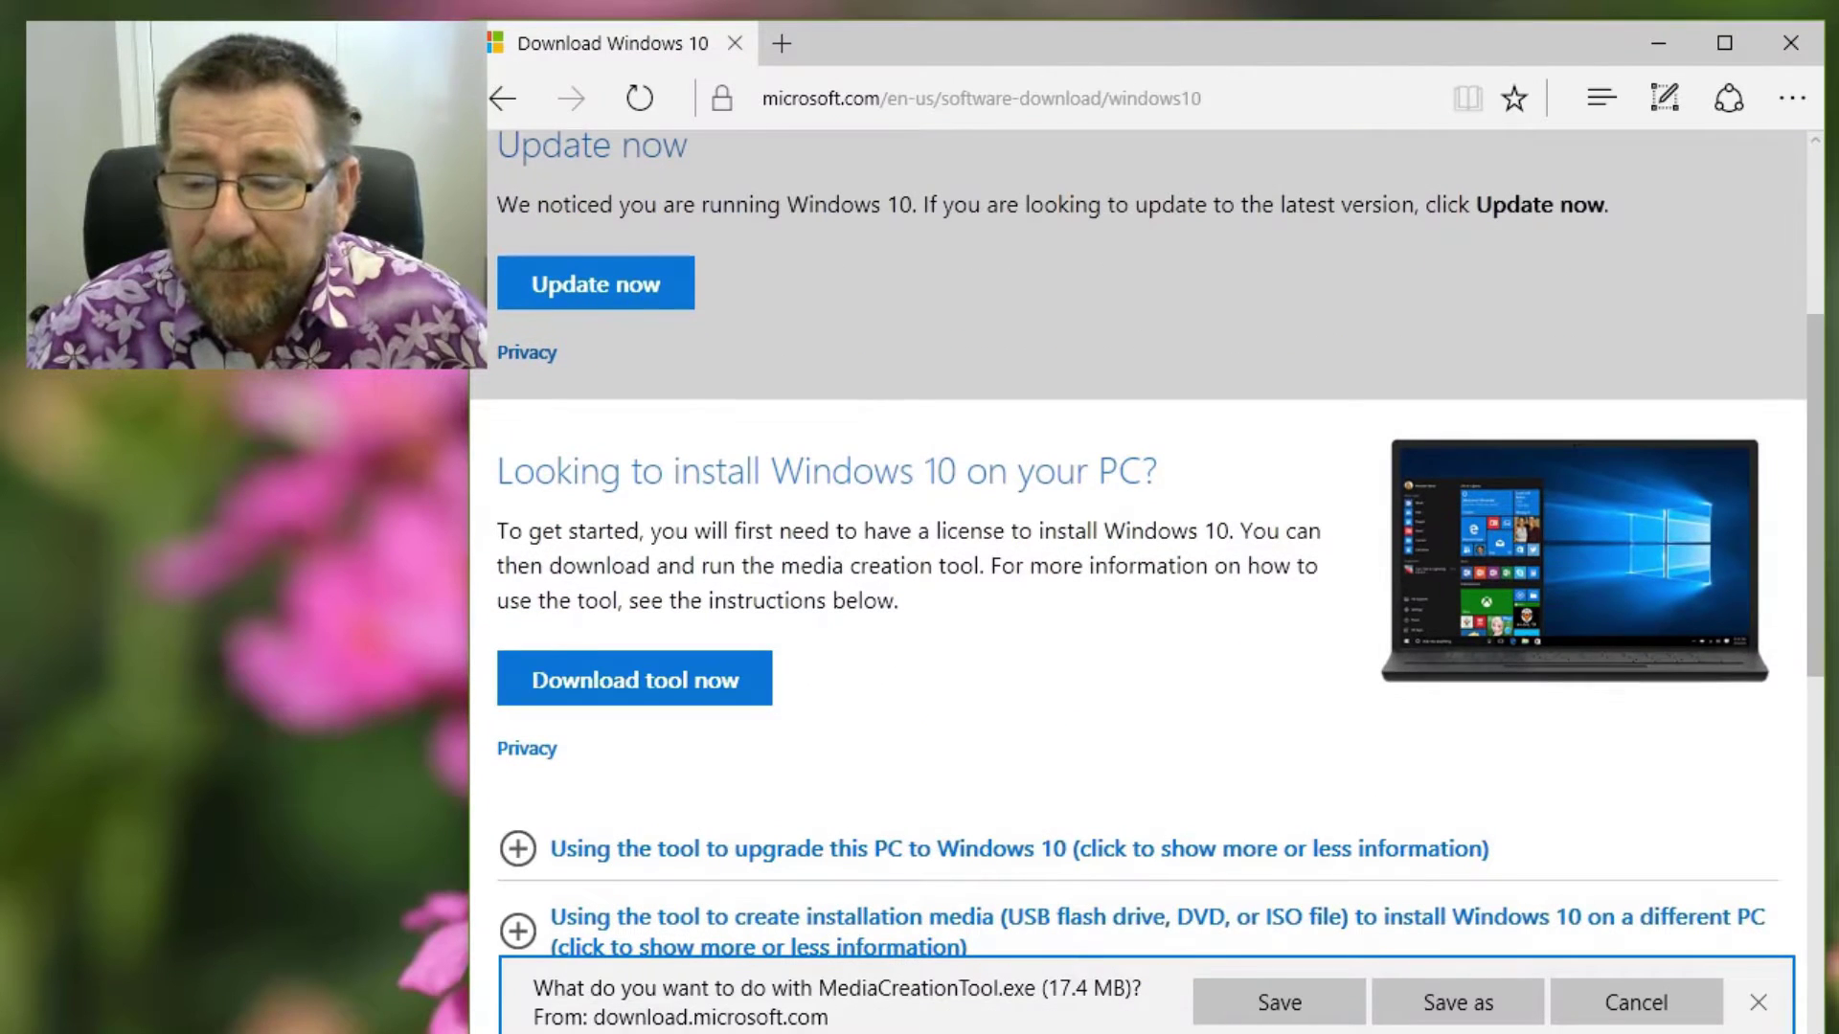
left_click(1281, 1004)
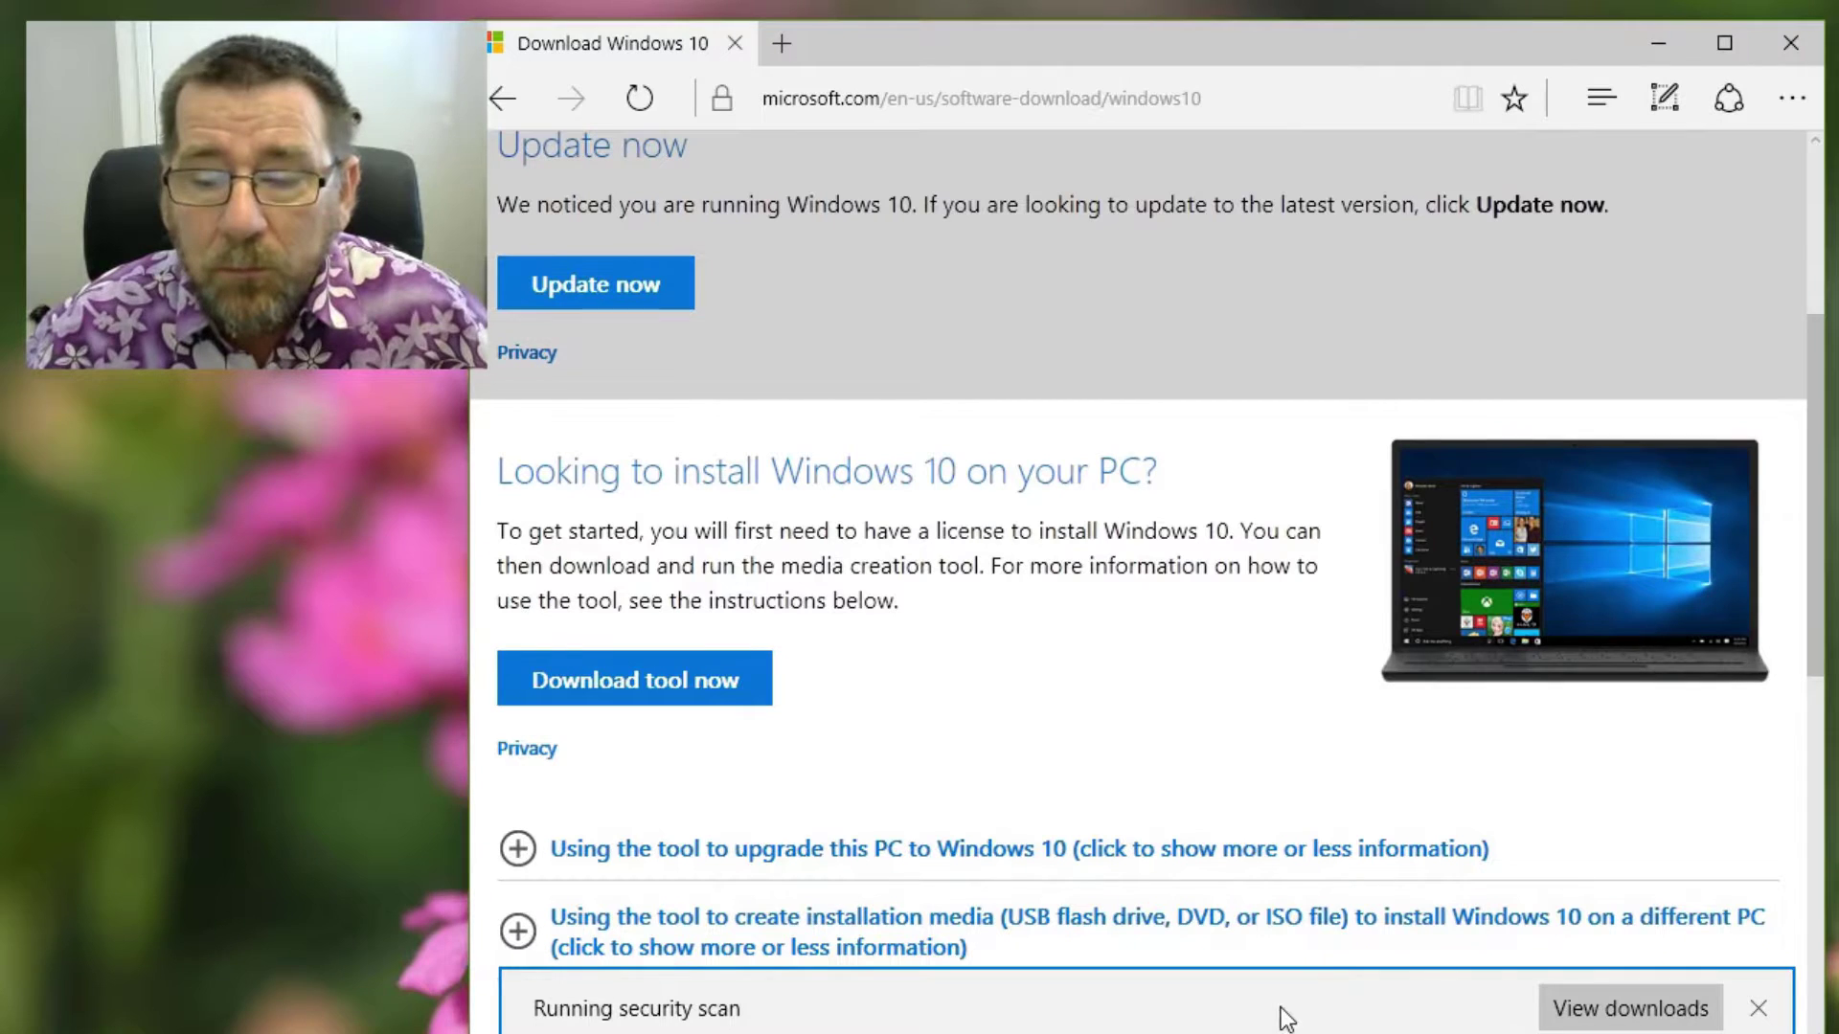
left_click(1585, 1008)
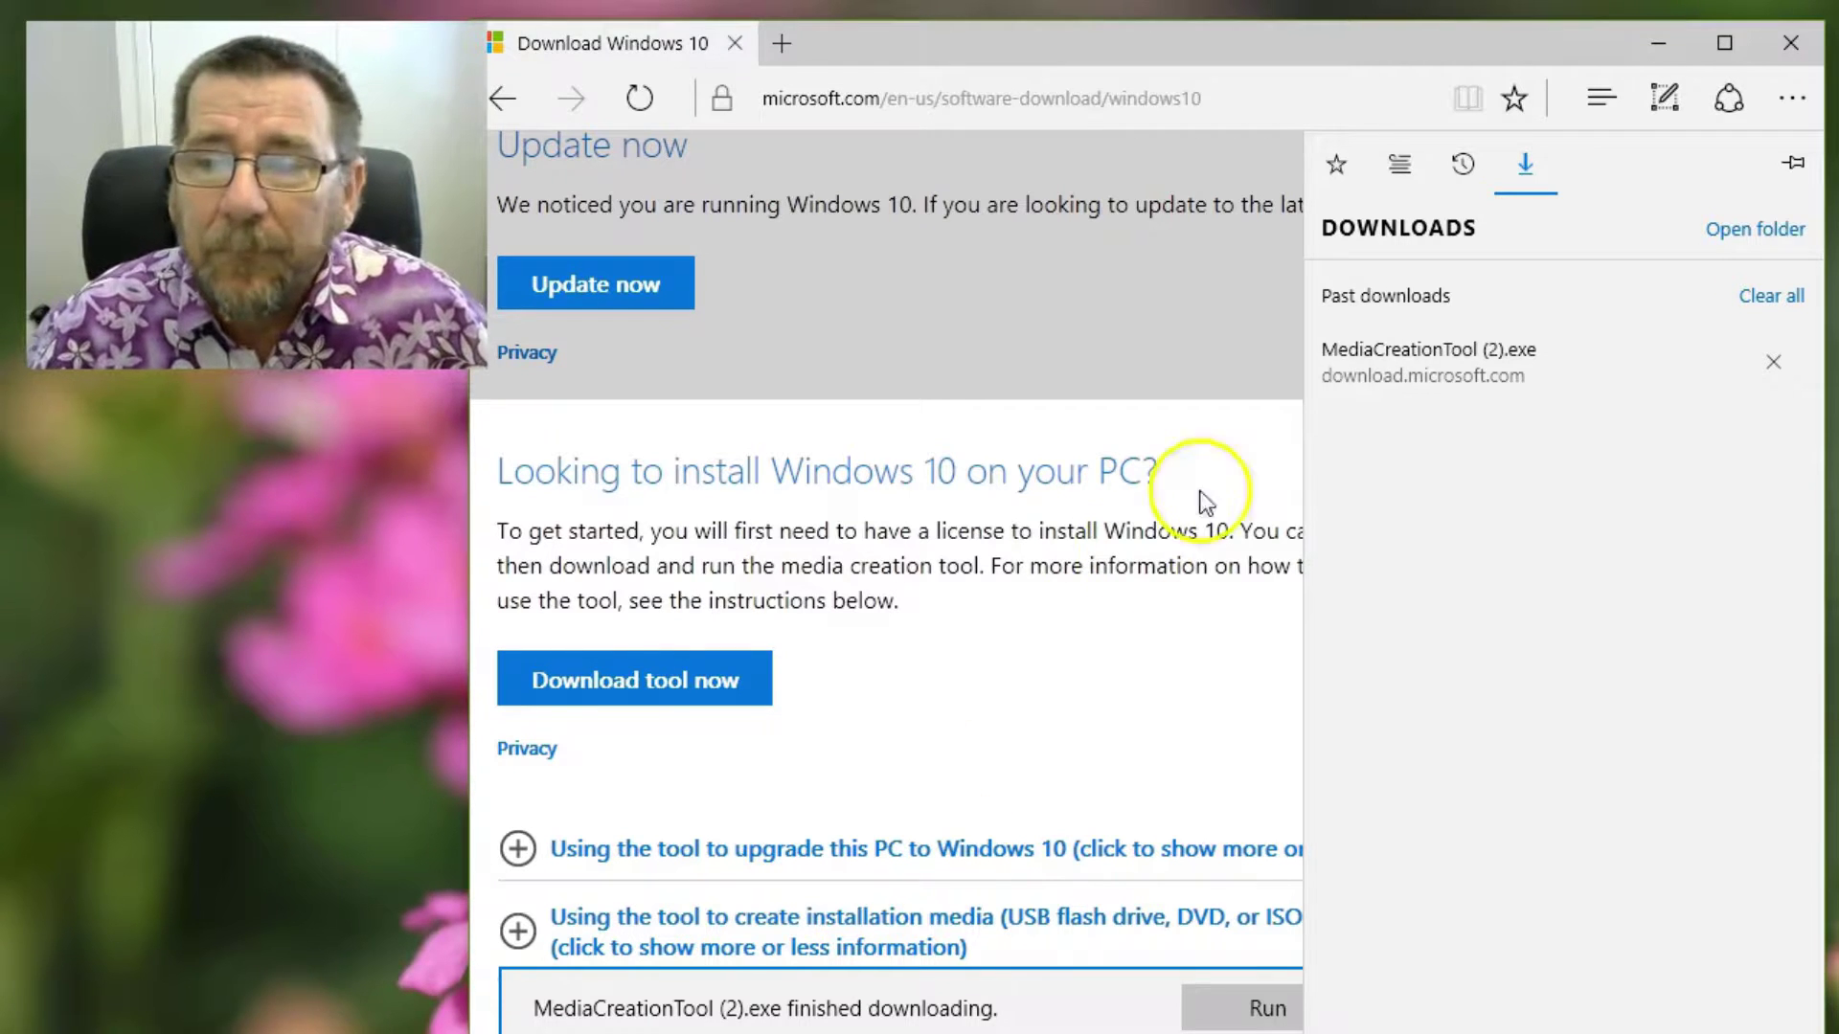
left_click(1406, 381)
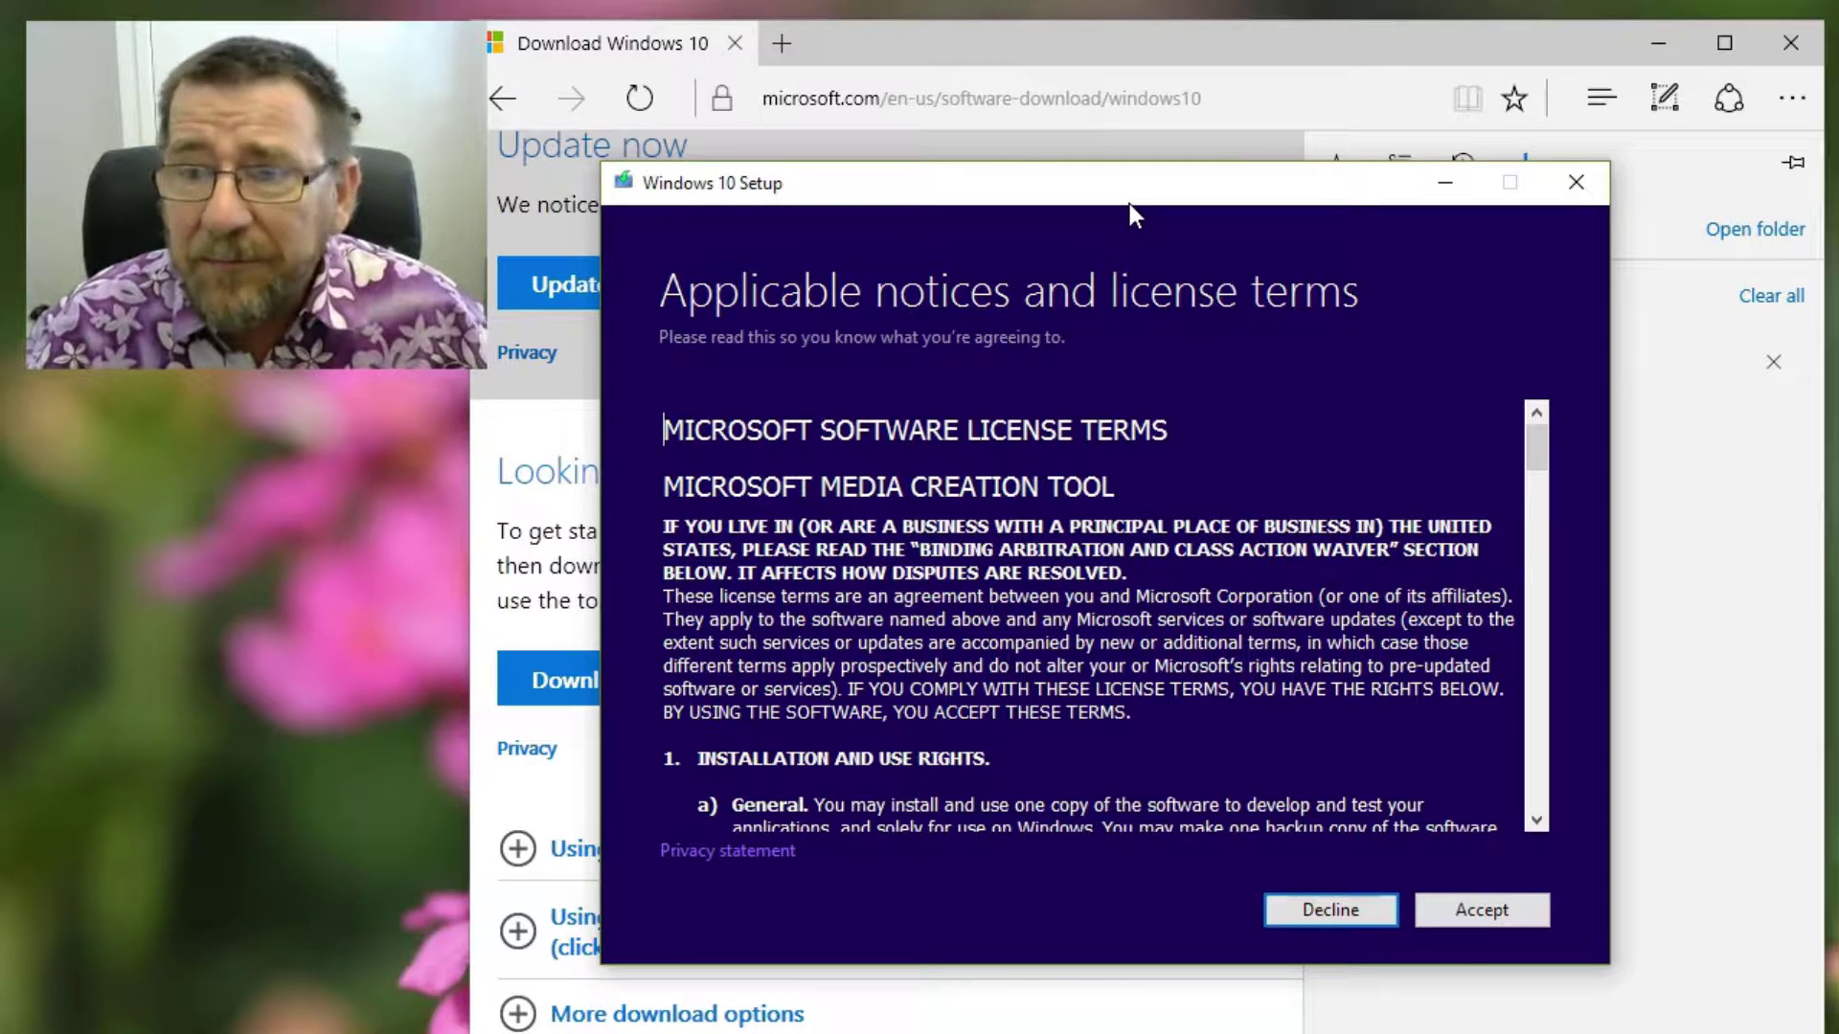
Scroll through the Windows 10 Setup license terms and accept them.
left_click_drag(1095, 193, 1004, 187)
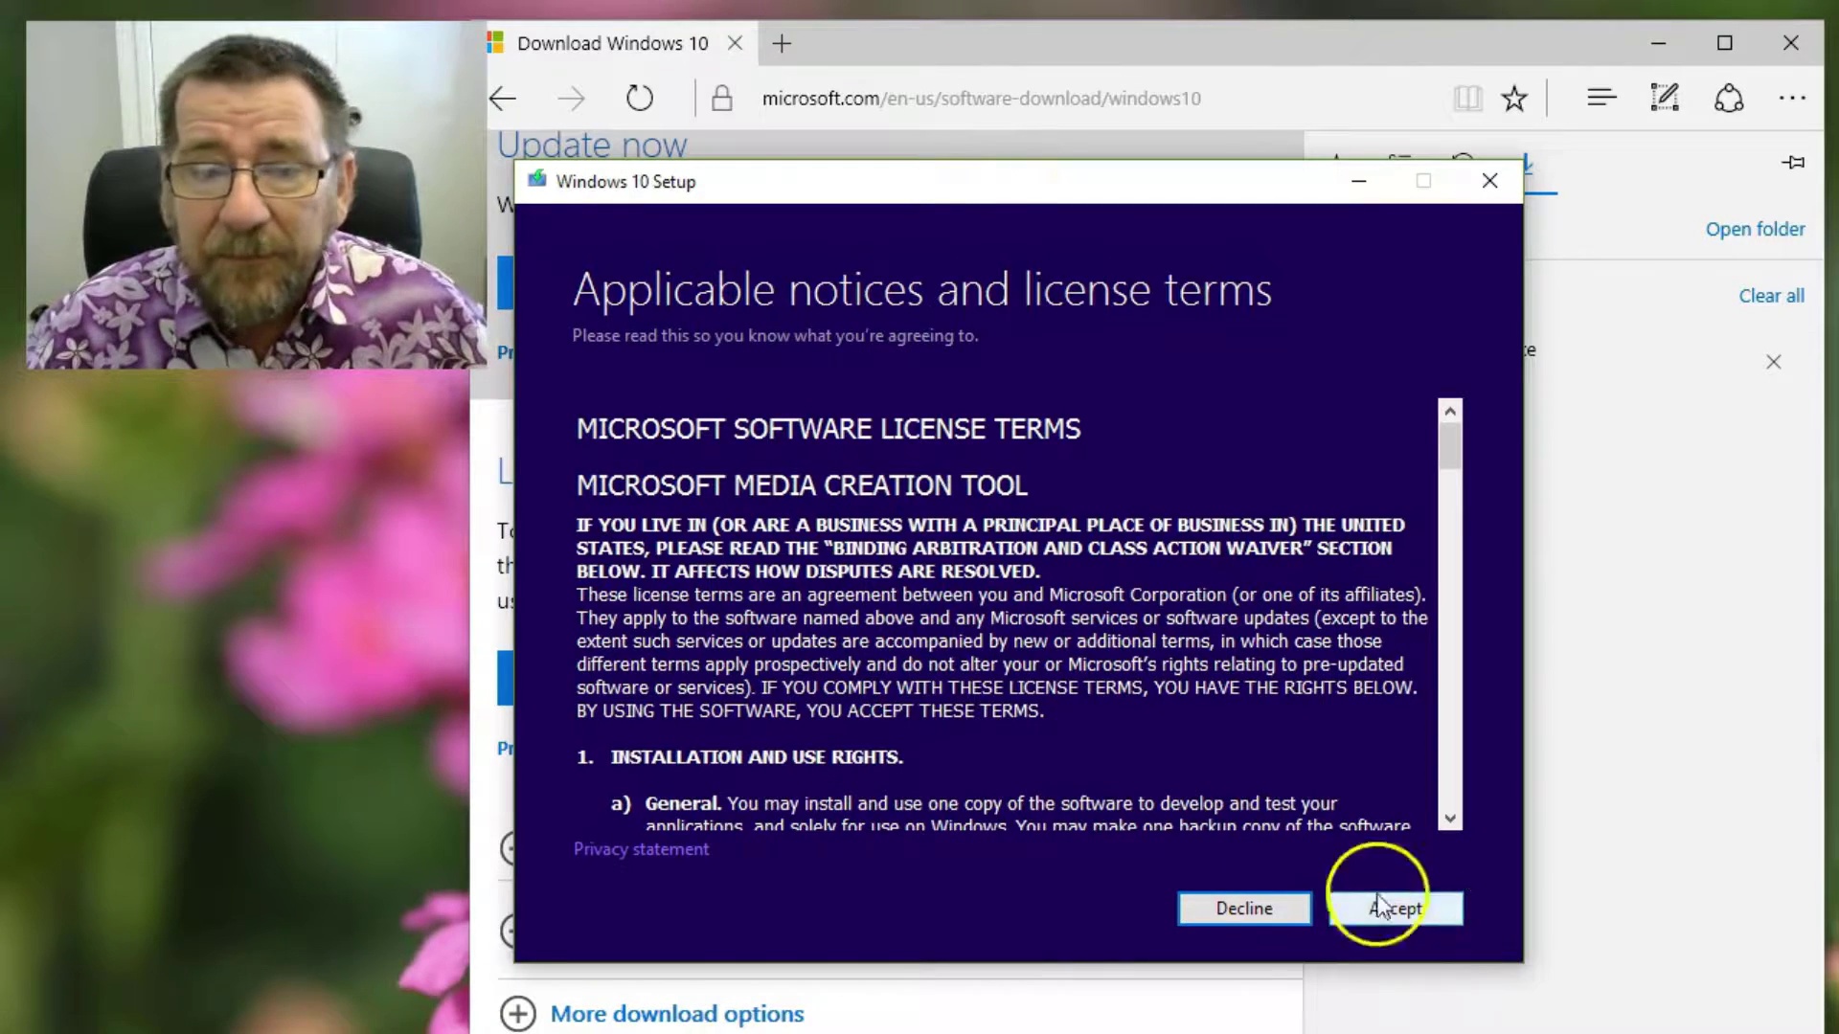
scroll(984, 728, "down", 6)
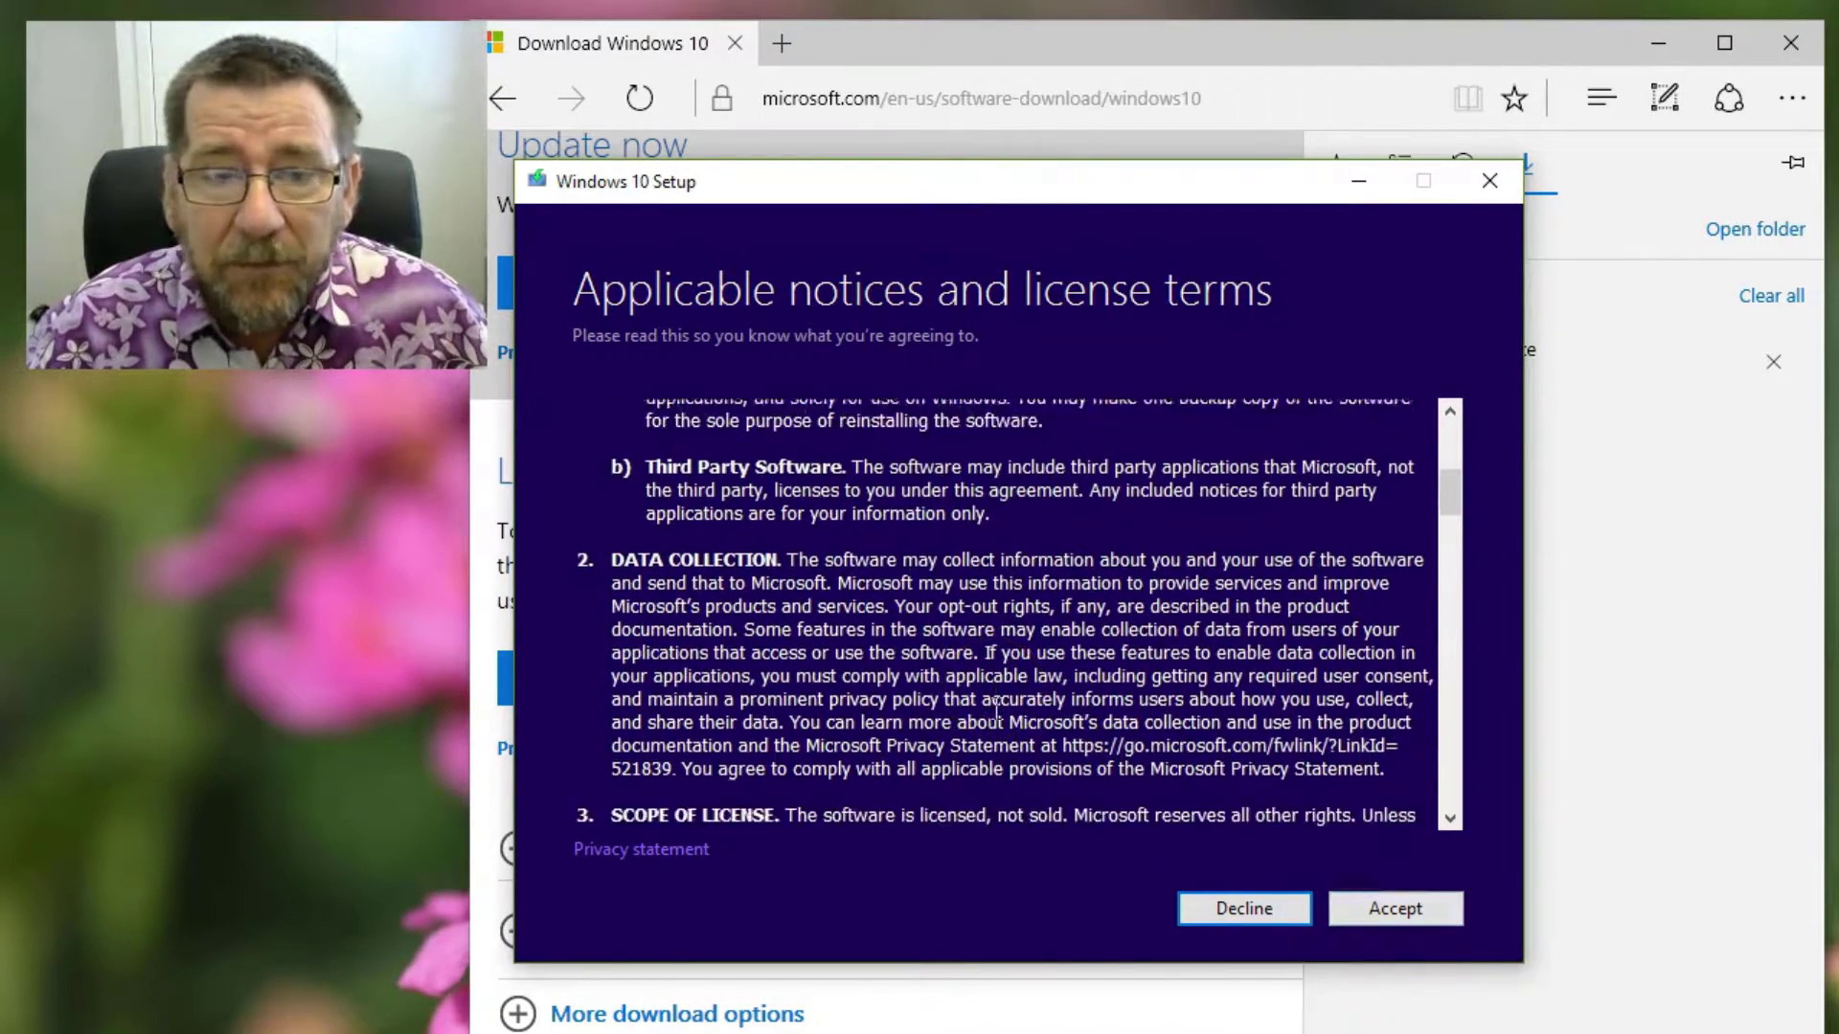
scroll(997, 709, "down", 6)
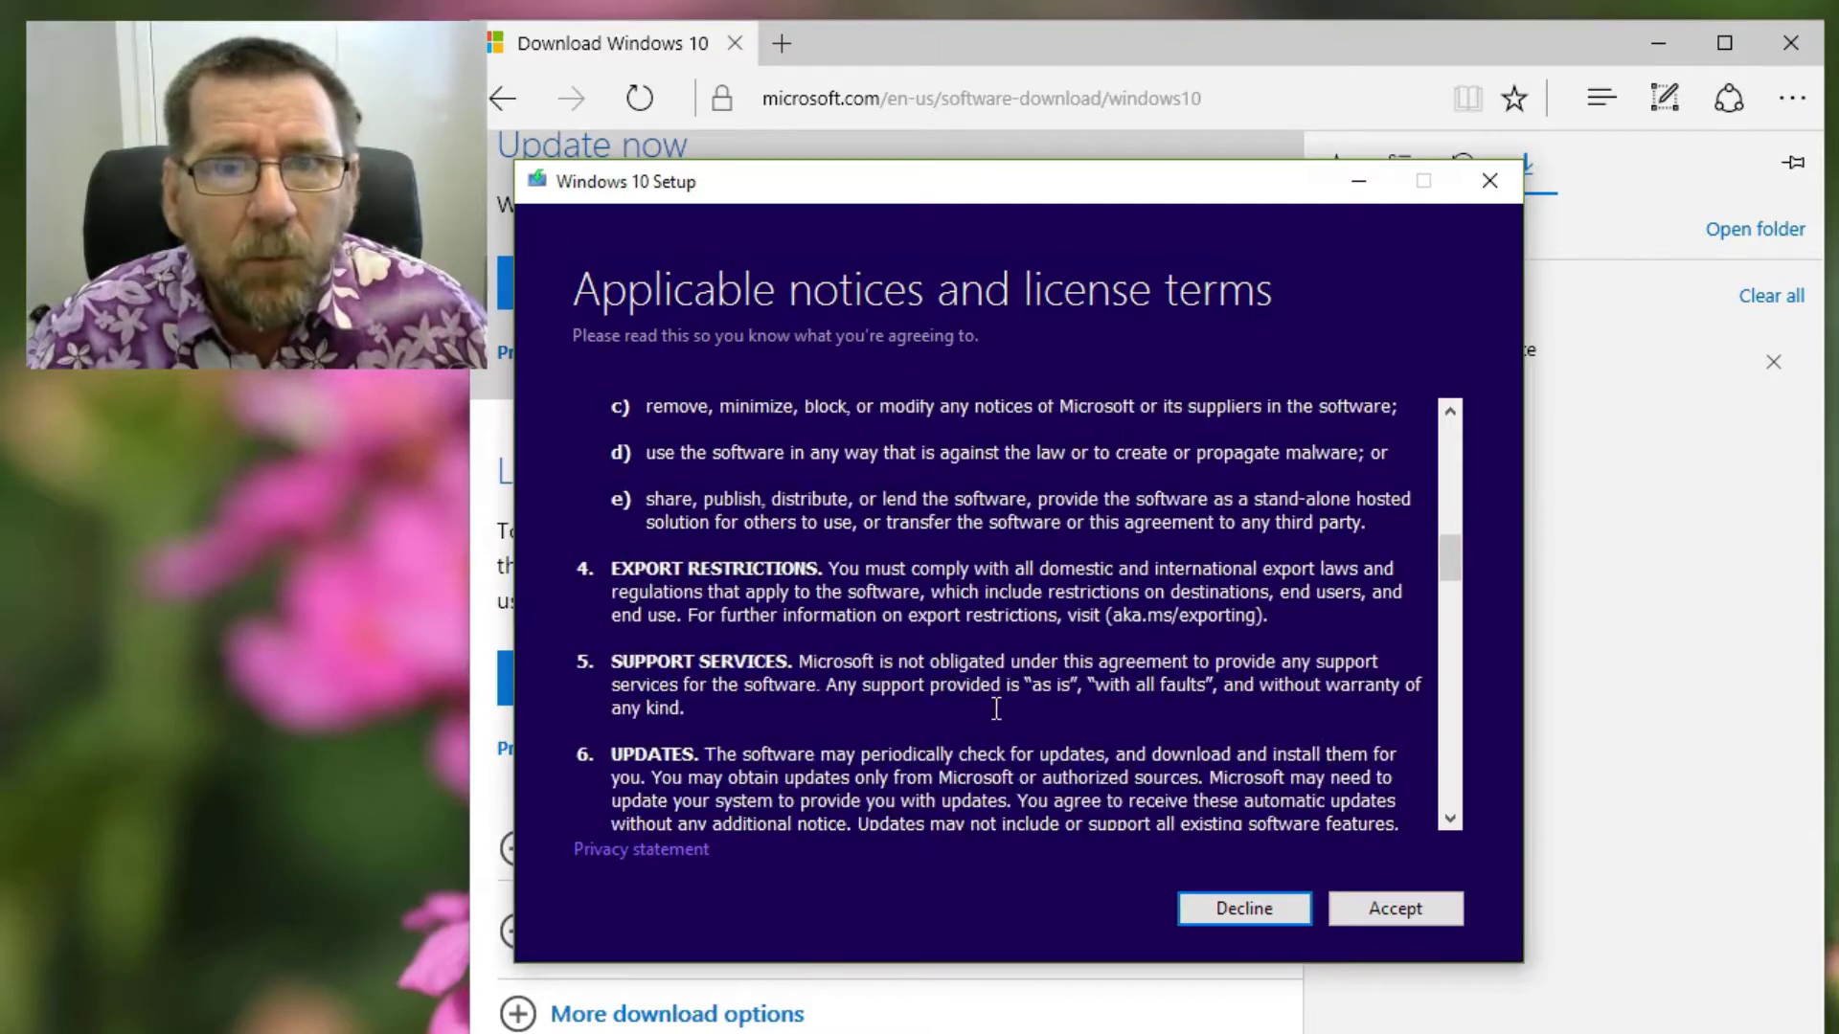
scroll(995, 709, "down", 15)
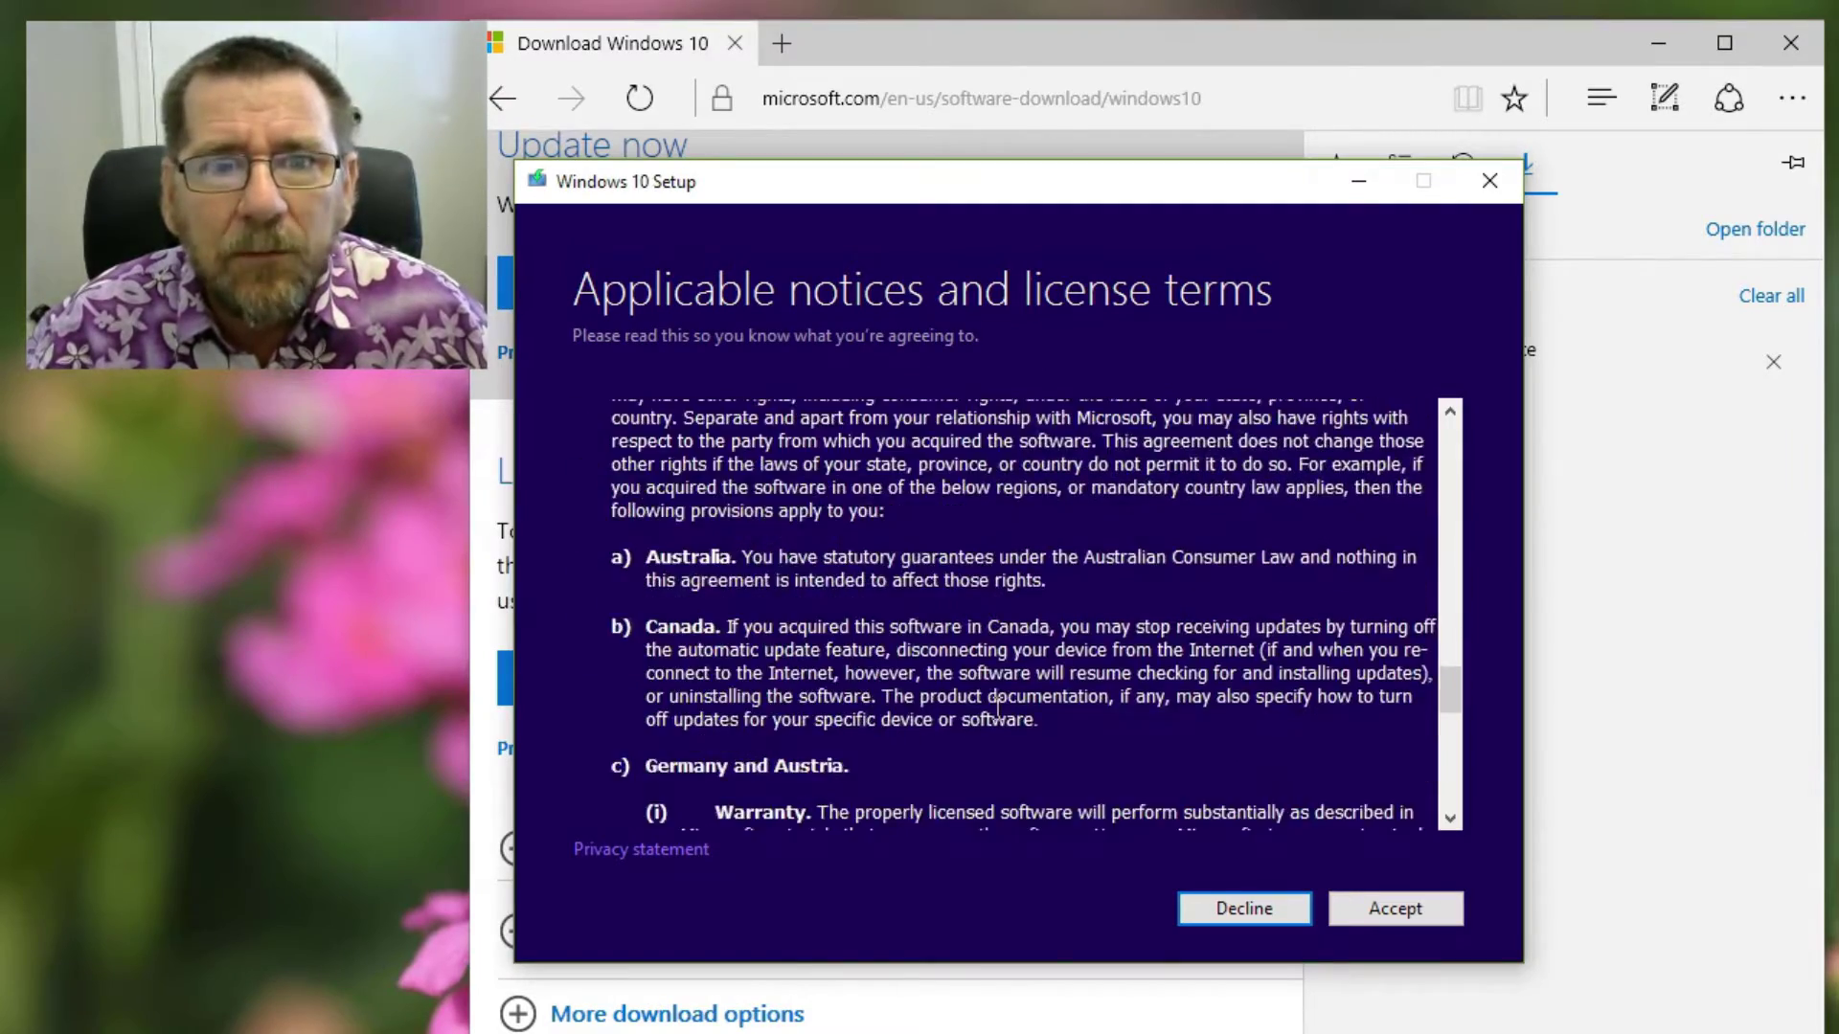
scroll(996, 709, "down", 10)
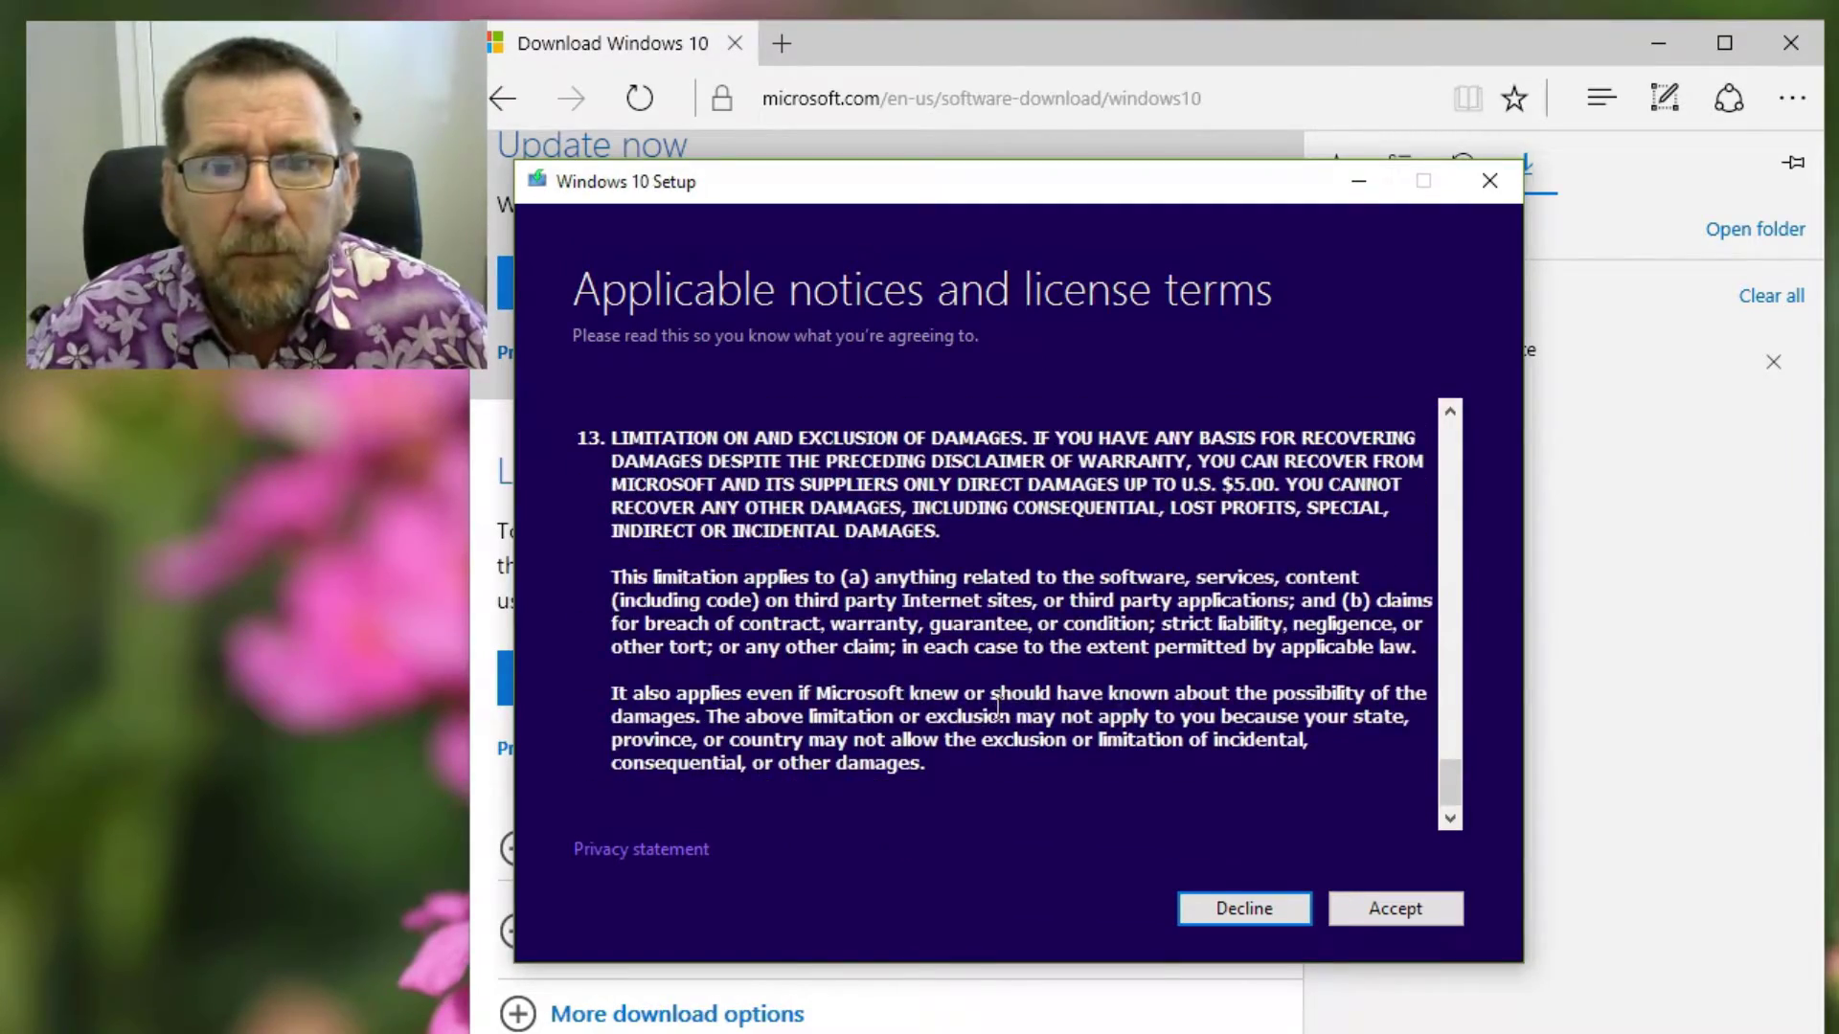
left_click(1362, 908)
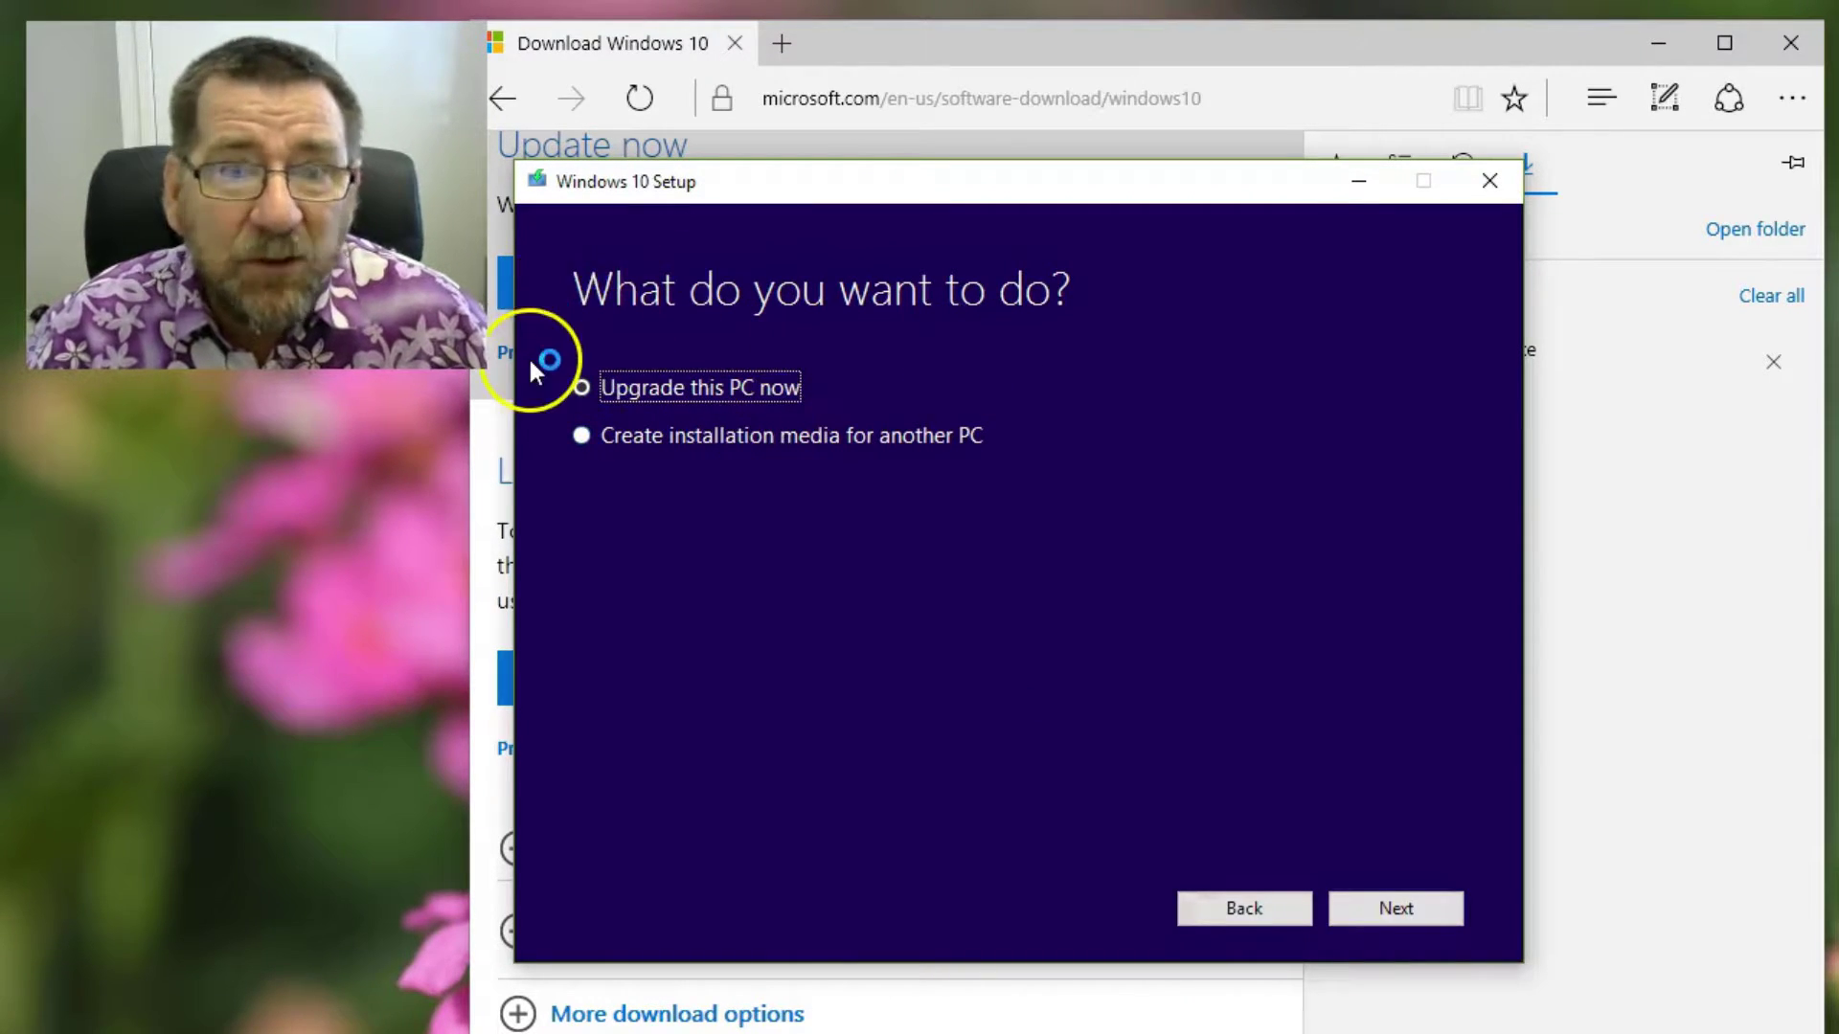
Choose to create installation media for another PC and keep Windows 10 as the edition.
left_click(695, 435)
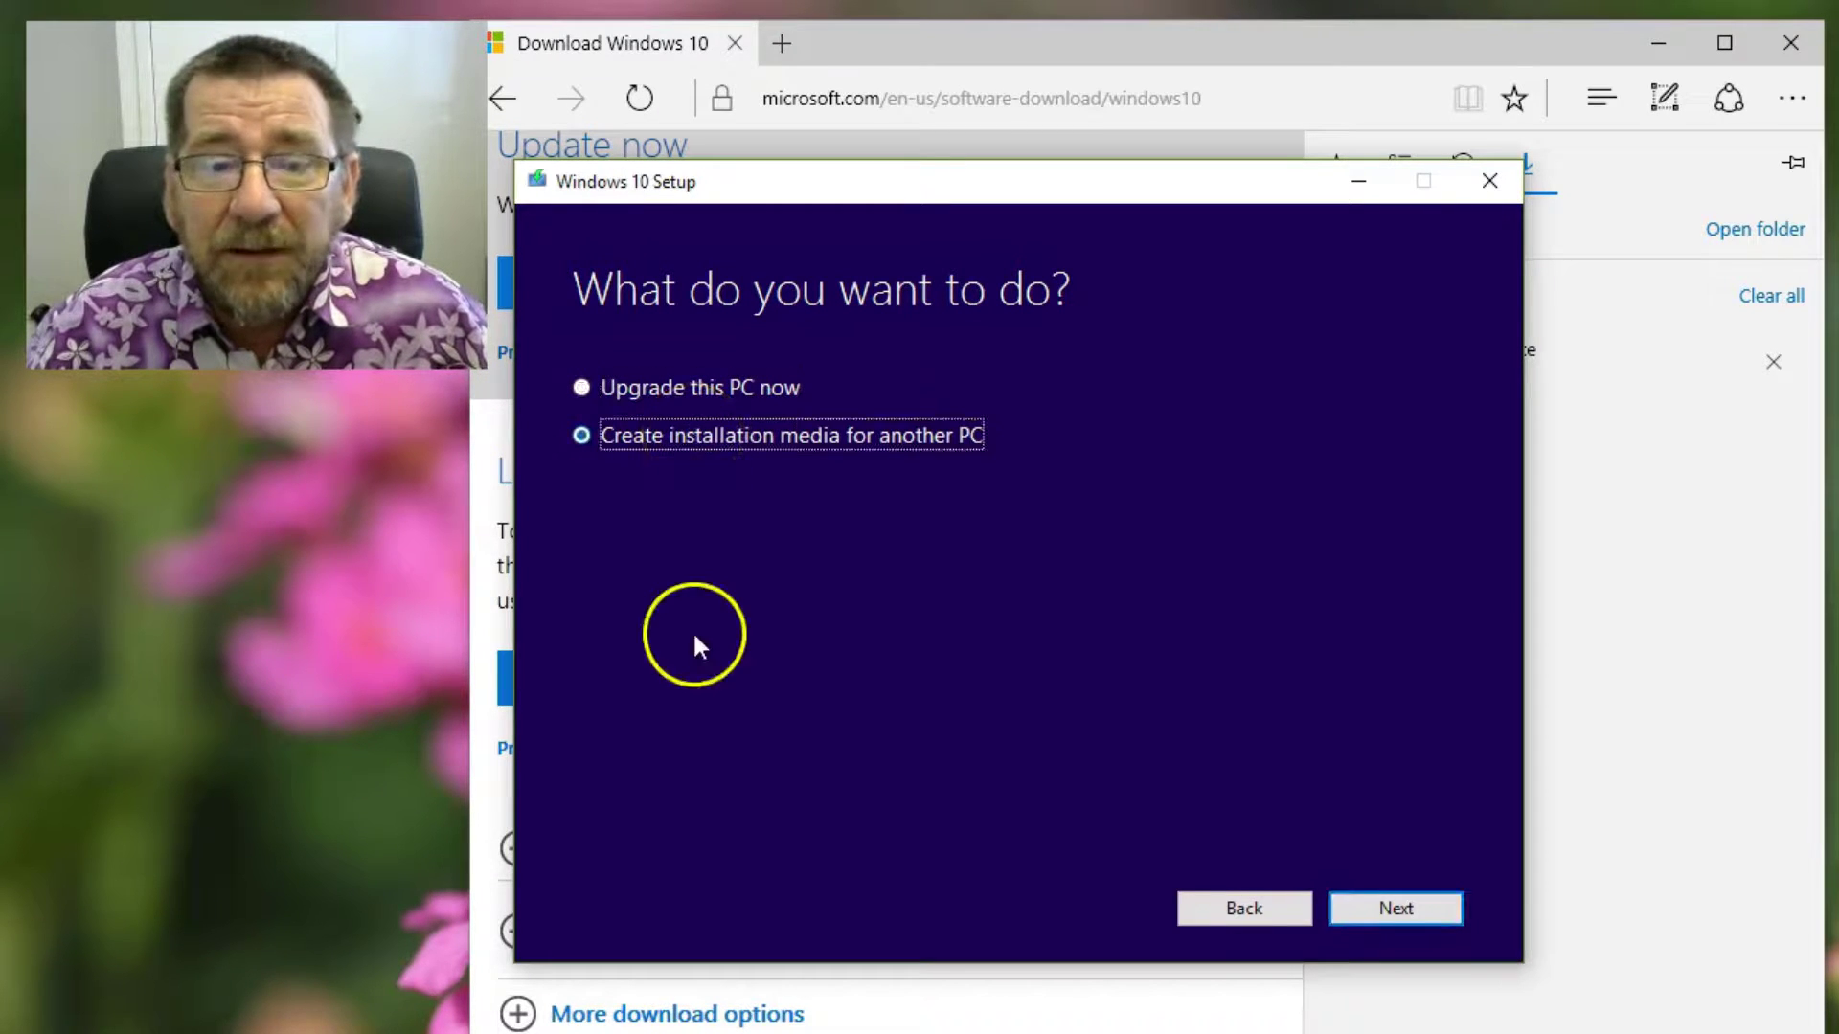
left_click(1384, 907)
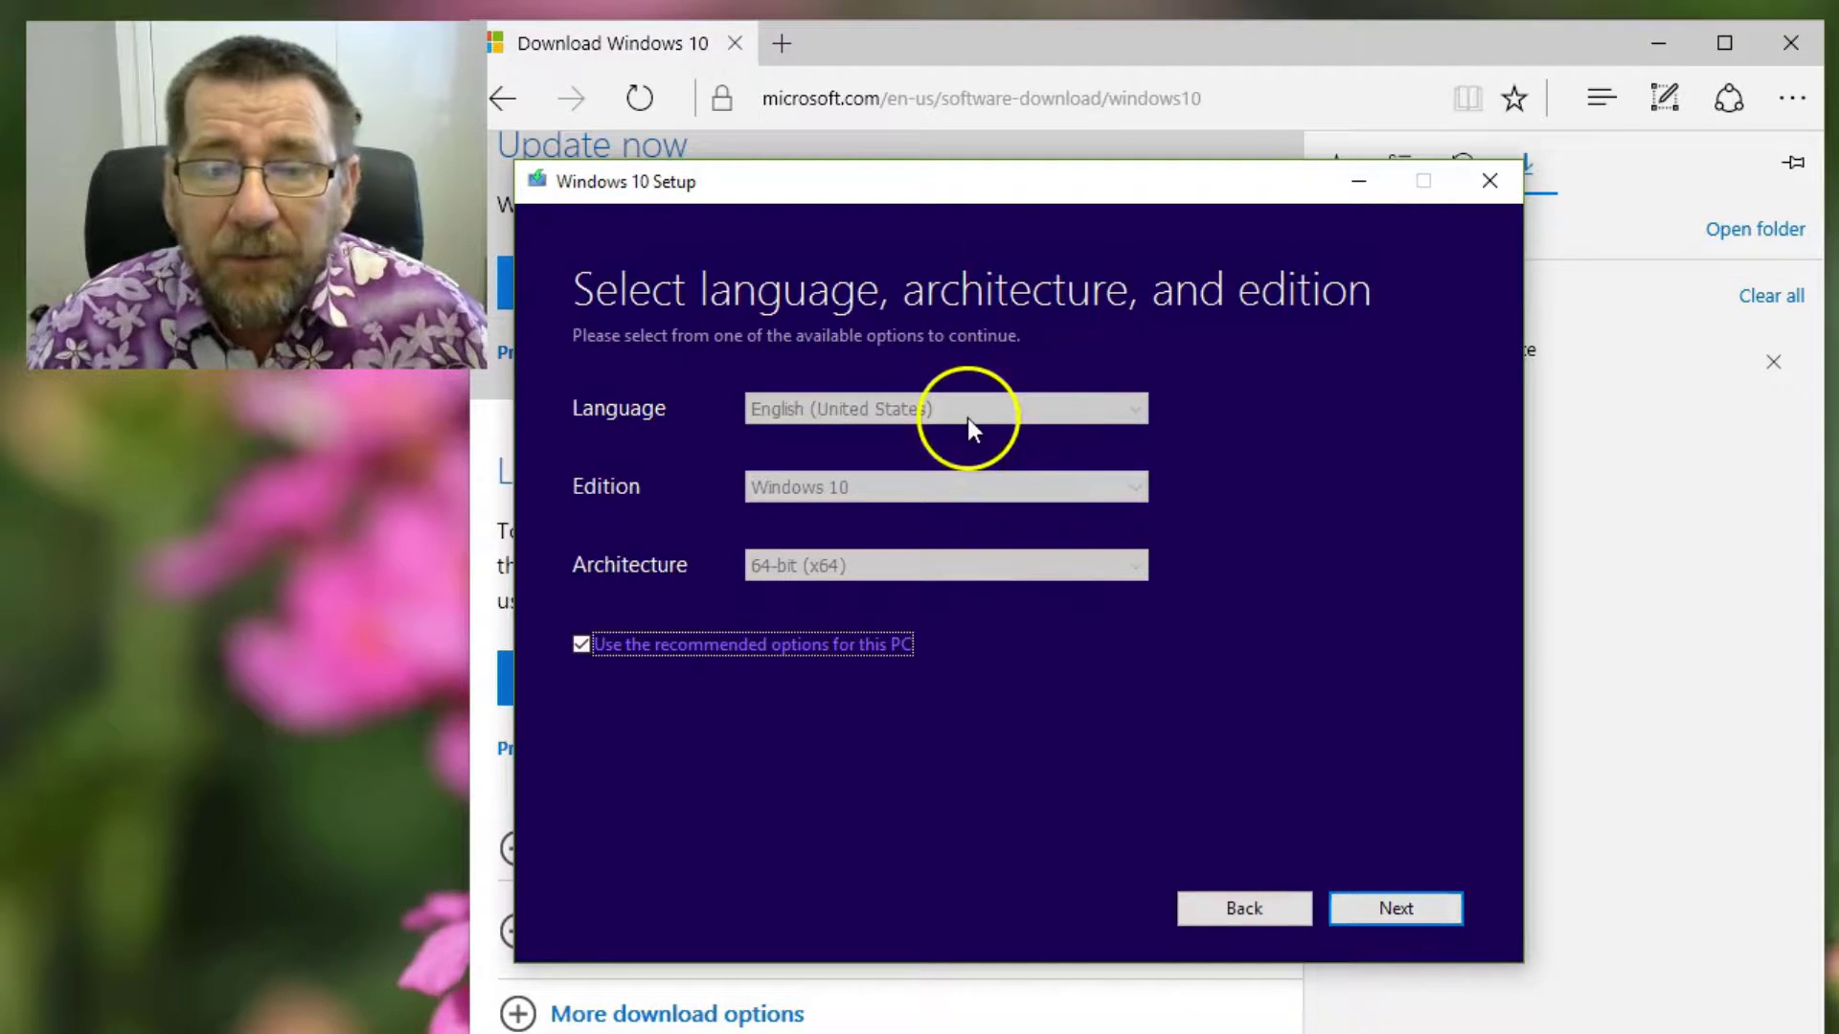
left_click(574, 641)
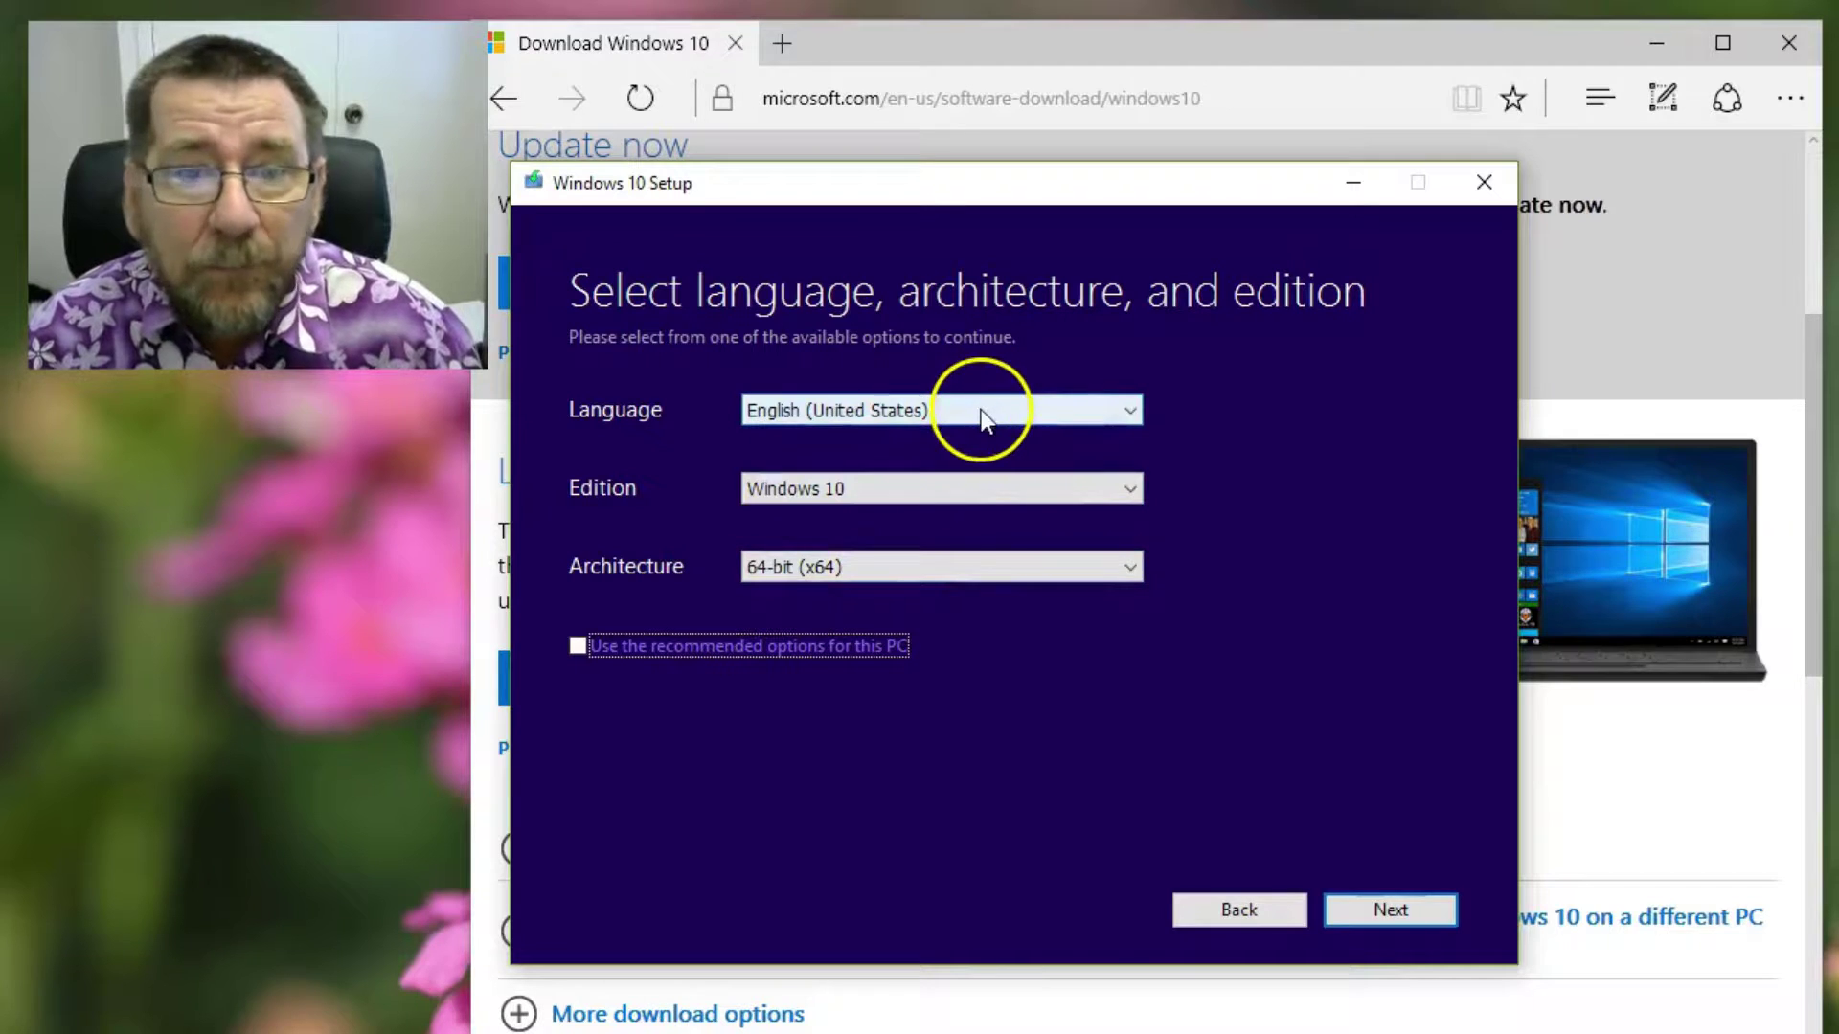
left_click(946, 486)
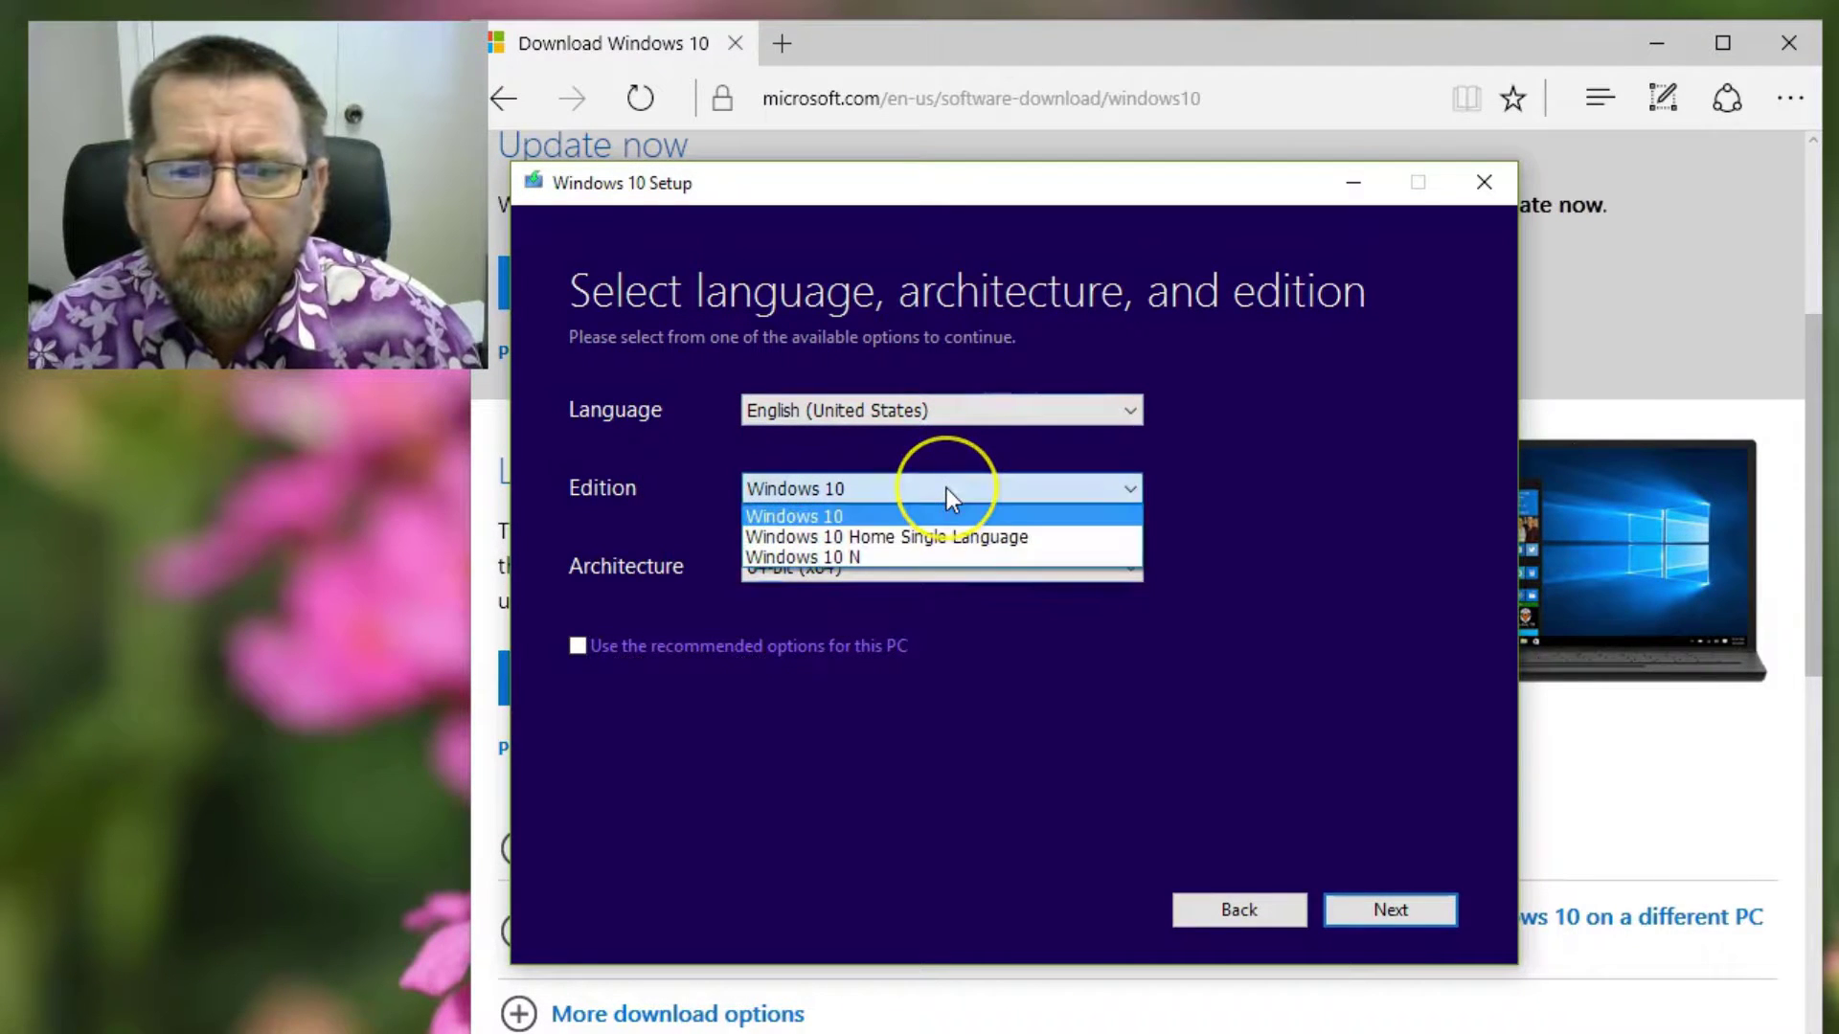
left_click(951, 487)
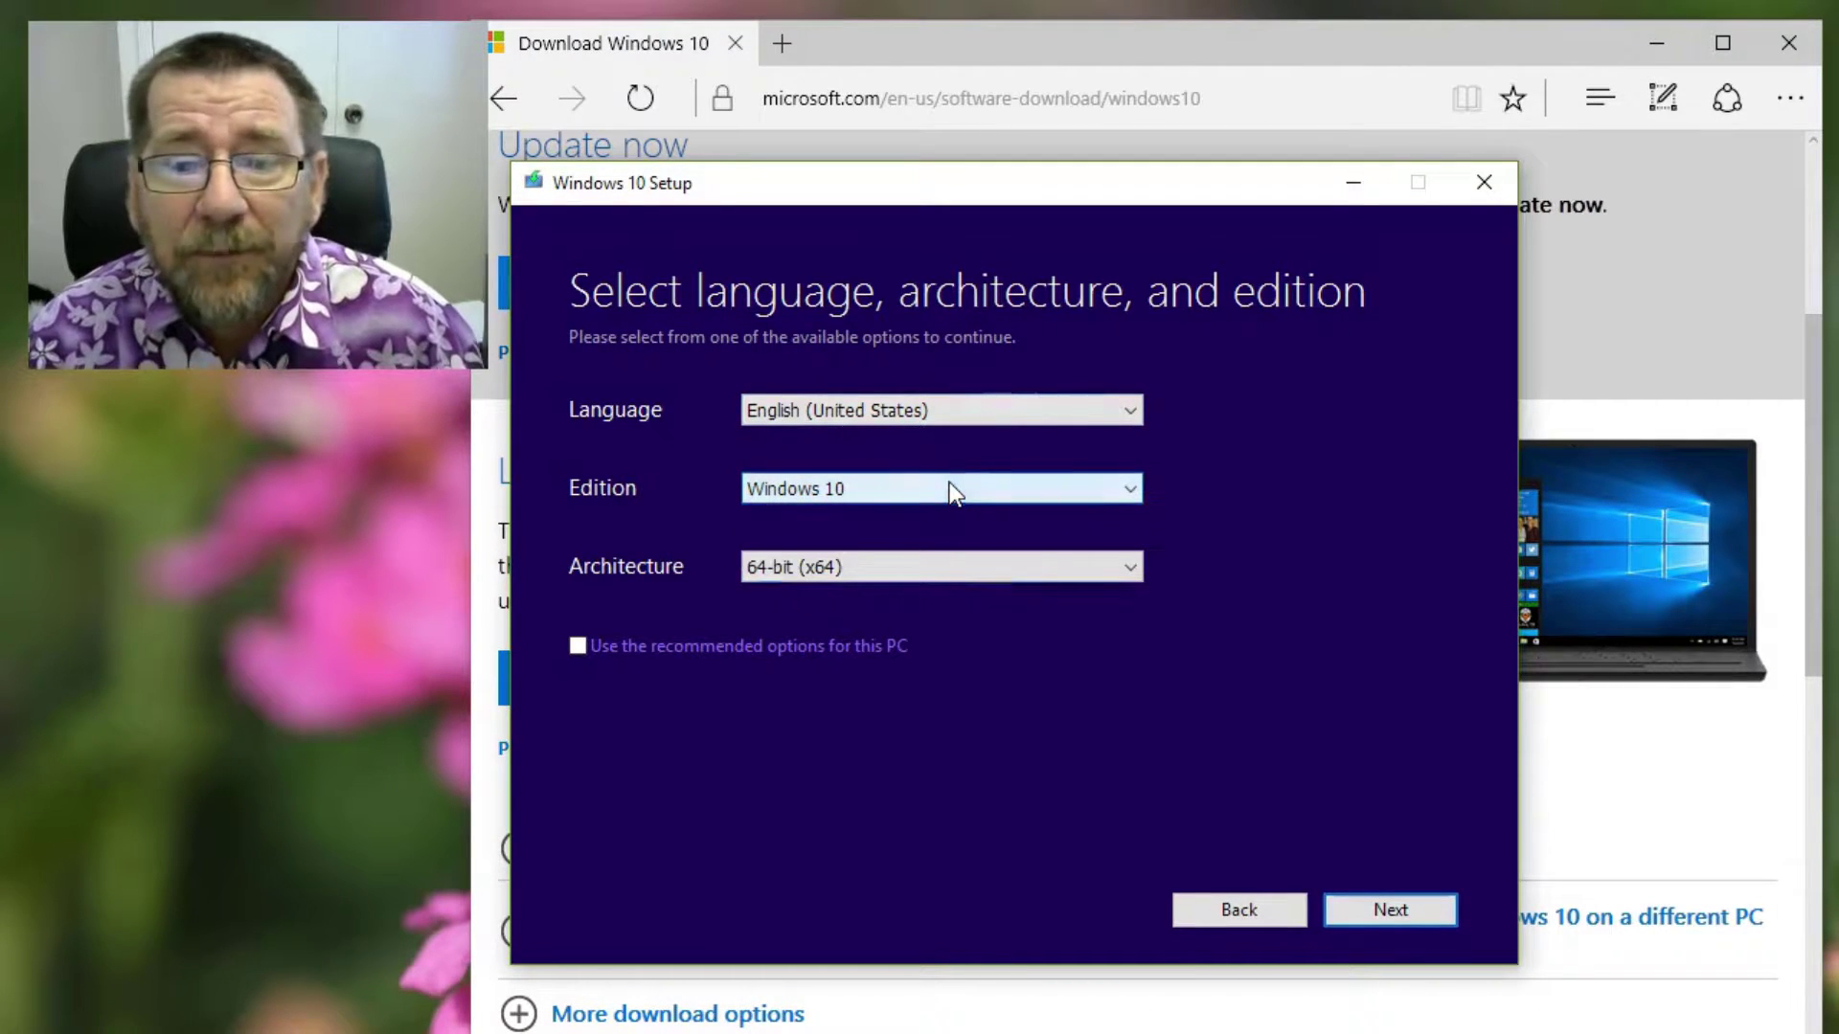
Keep 64-bit (x64) and English (United States), then re-tick the recommended options for this PC.
left_click(929, 578)
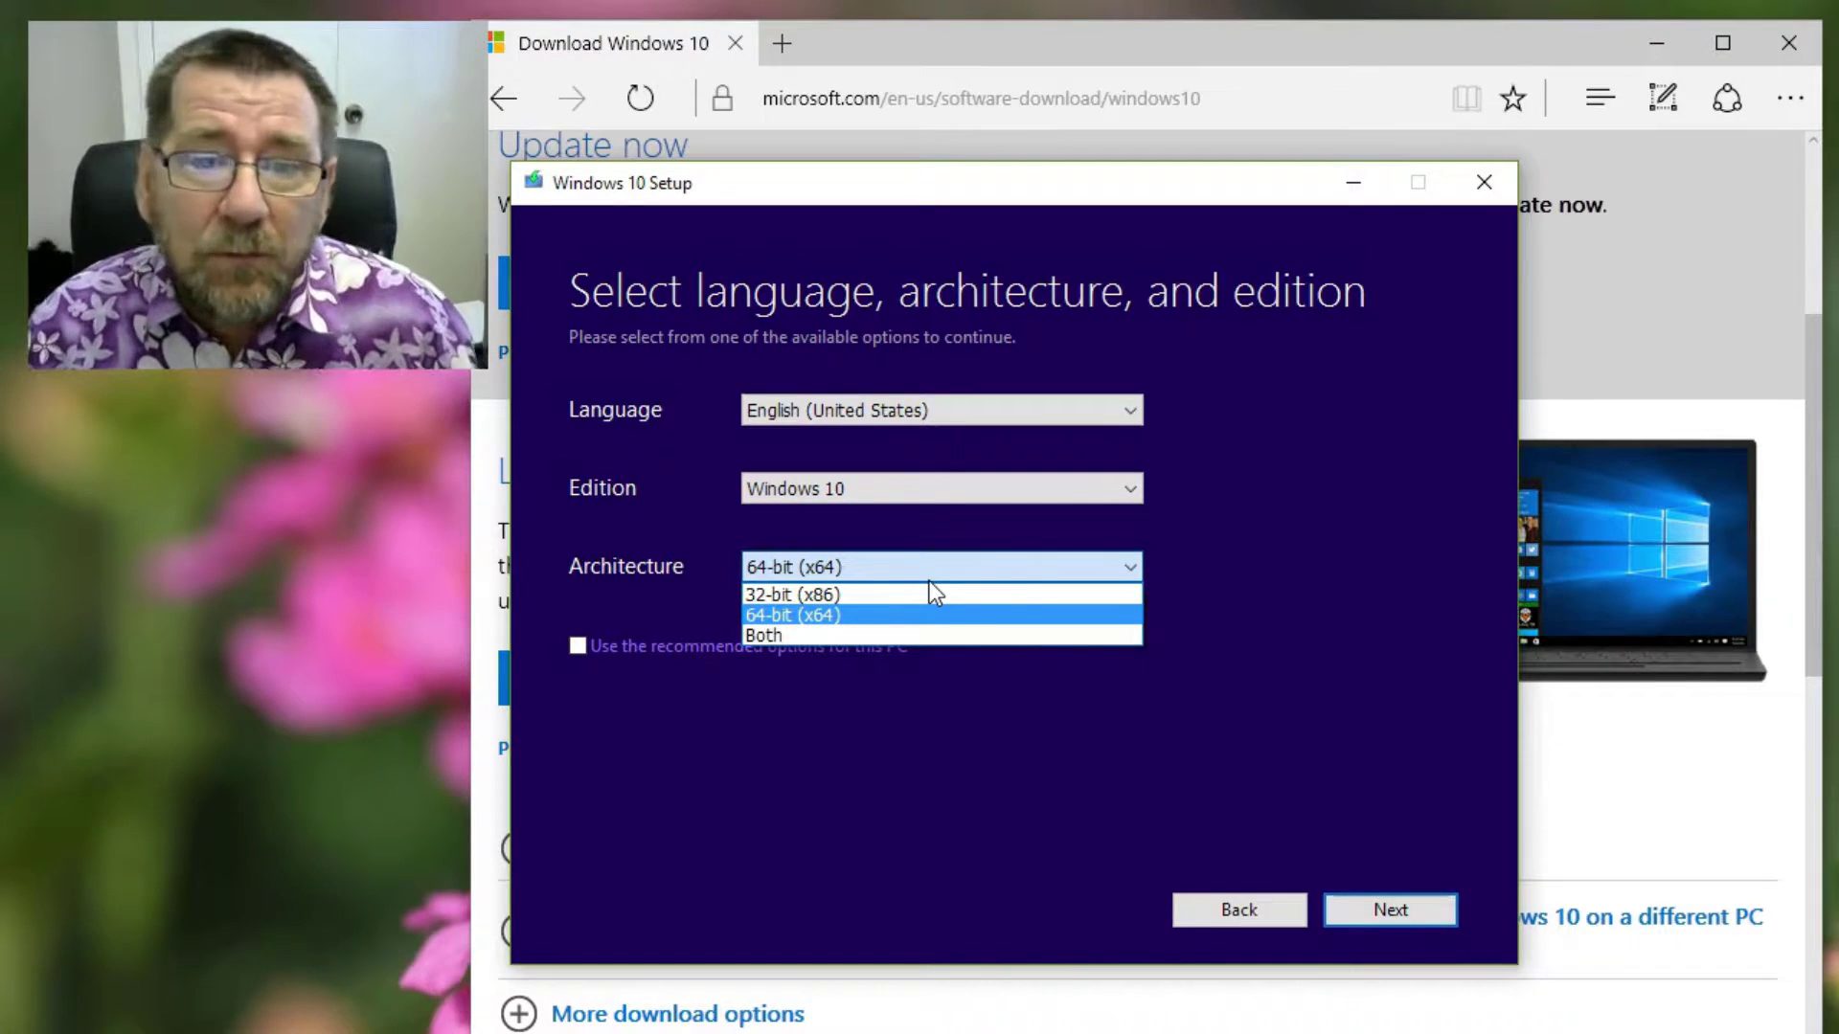
left_click(919, 598)
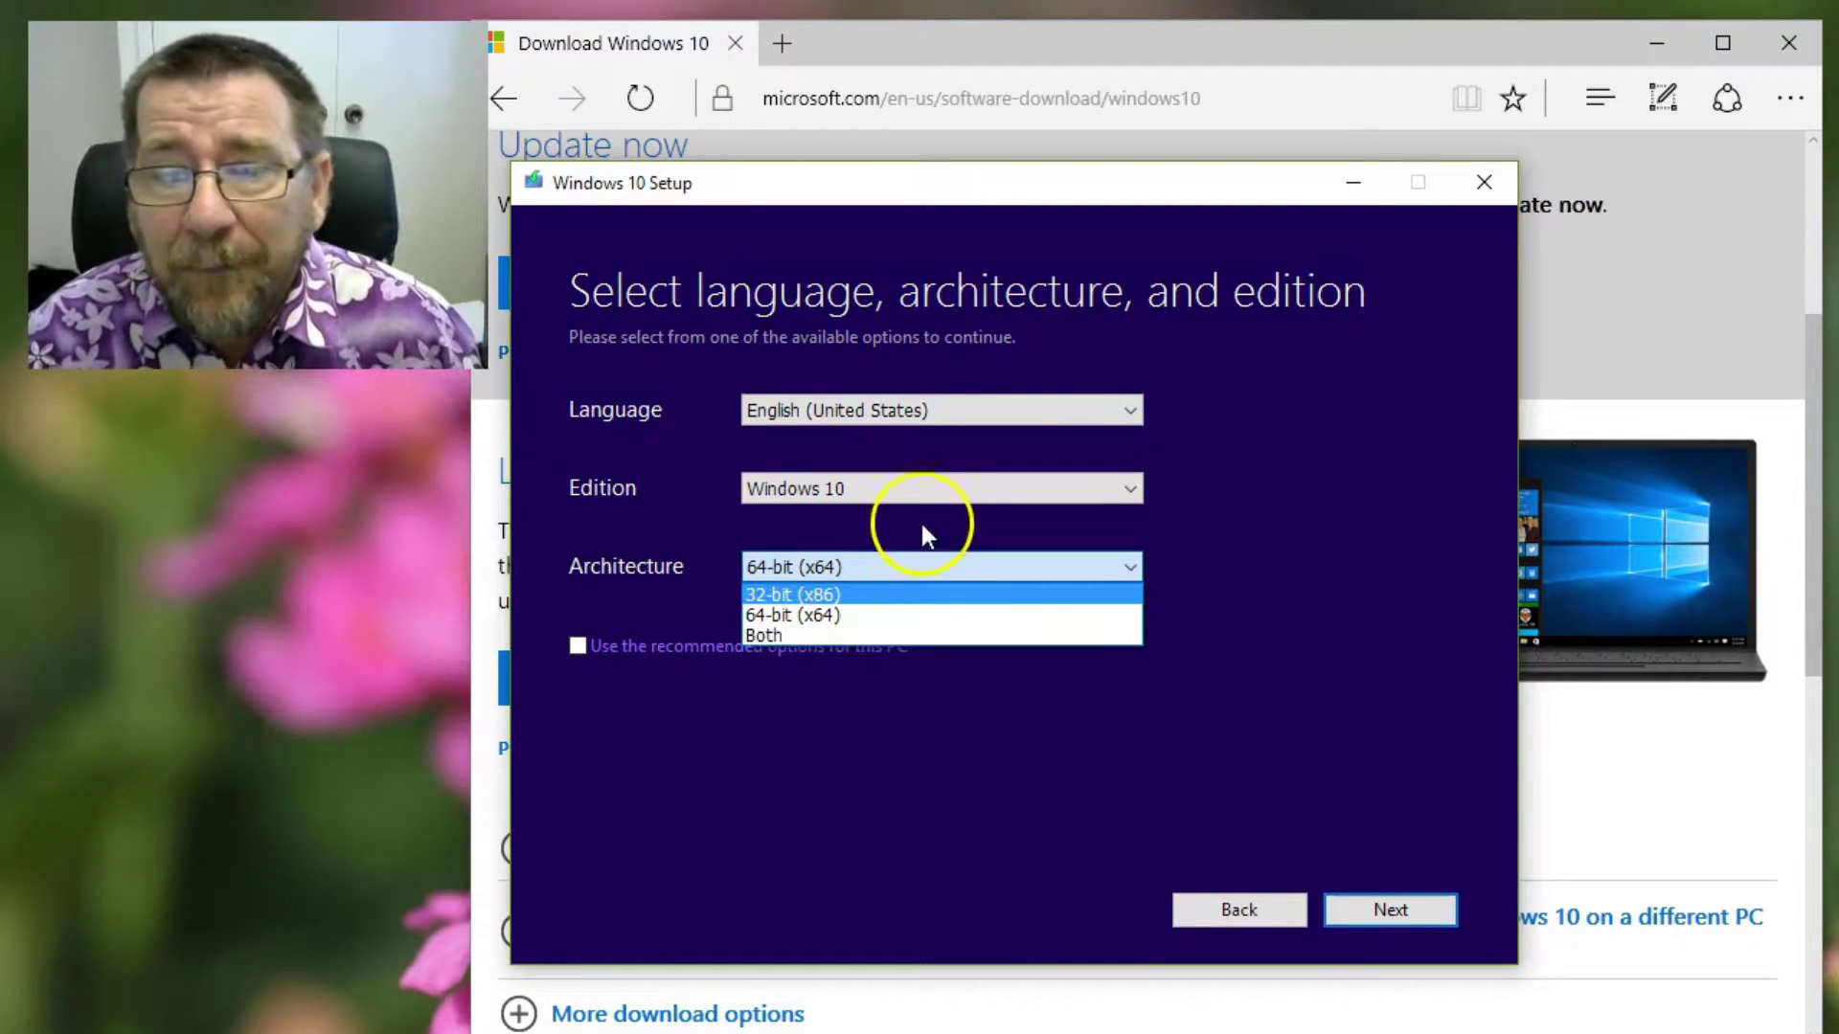
left_click(918, 570)
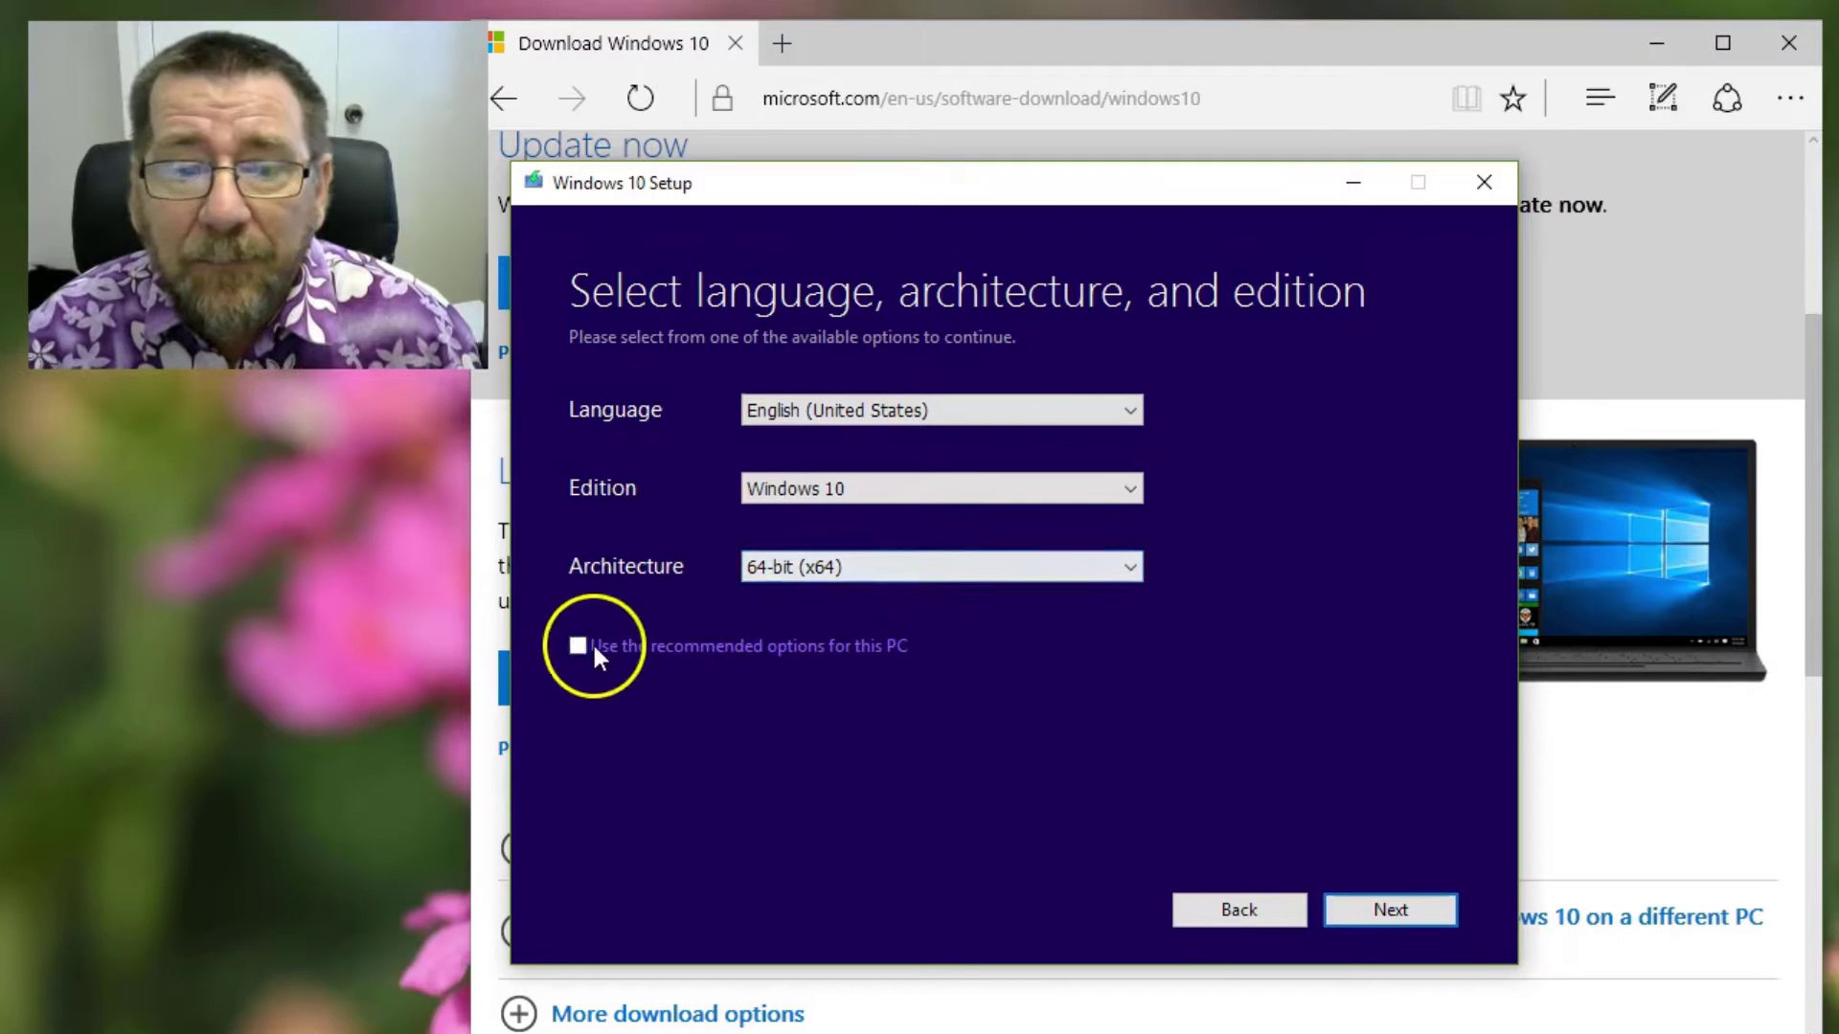
left_click(952, 419)
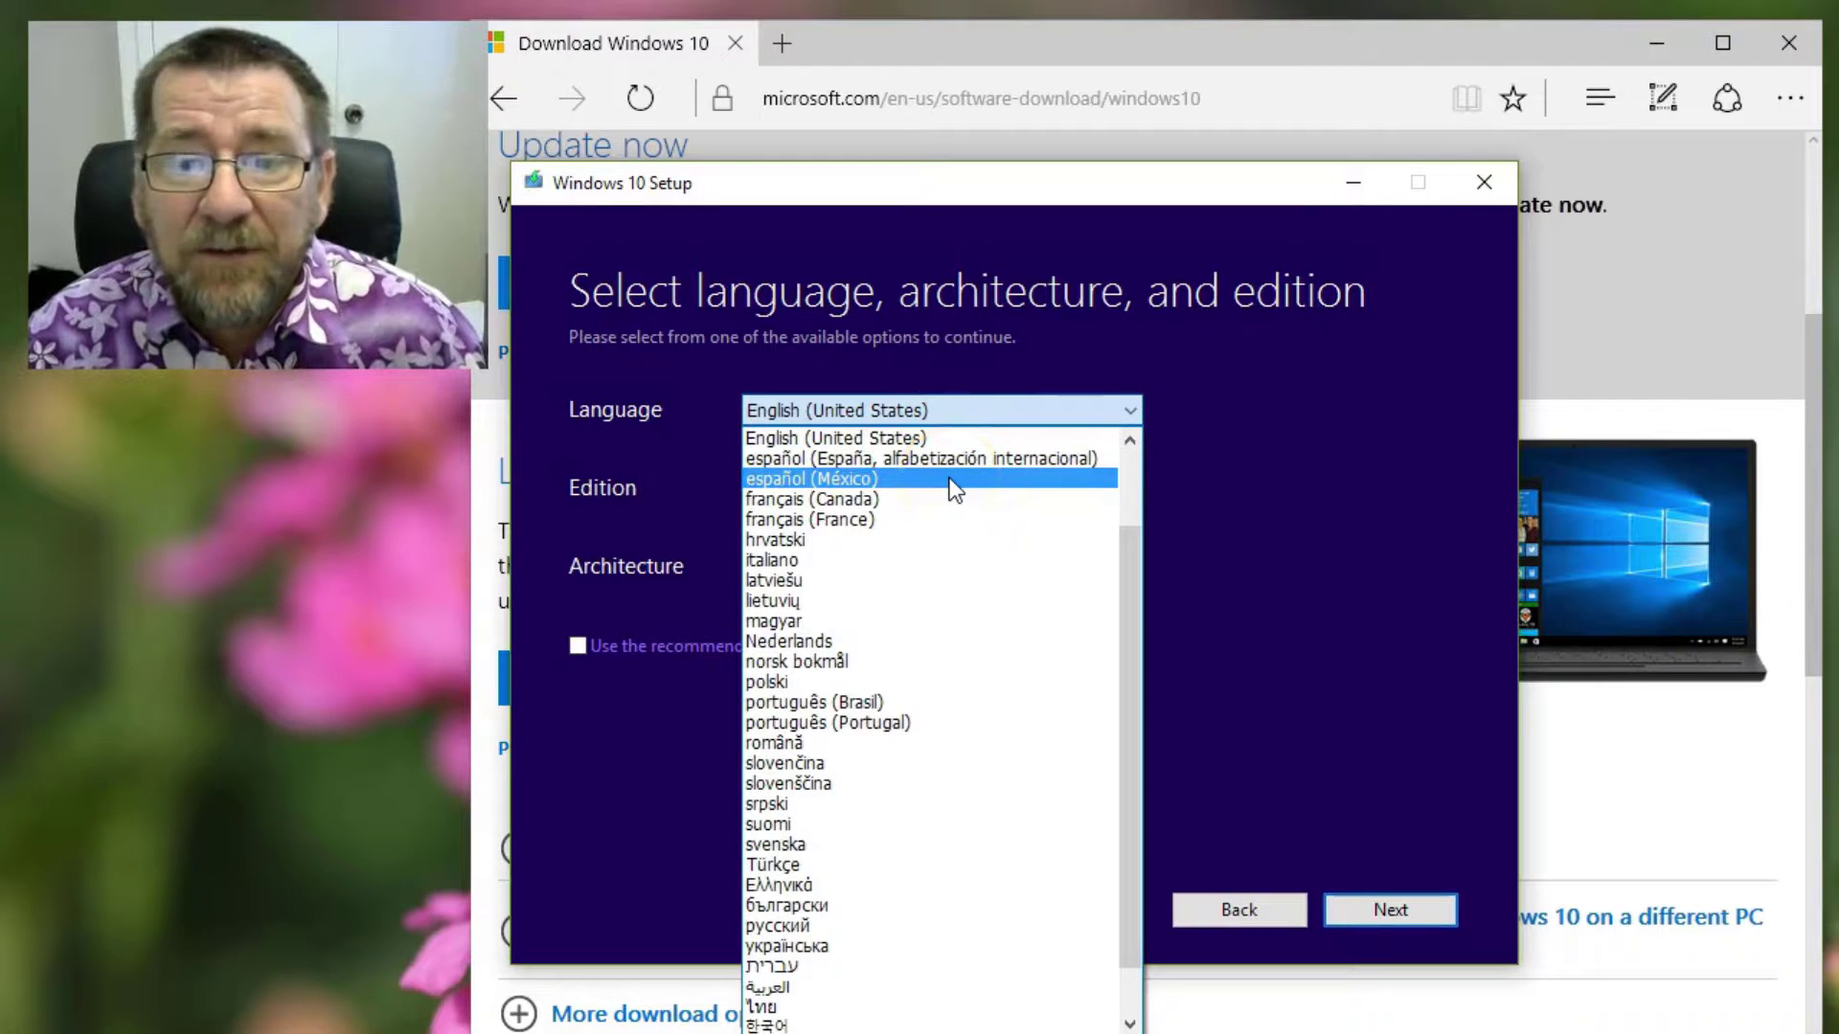
scroll(951, 479, "up", 1)
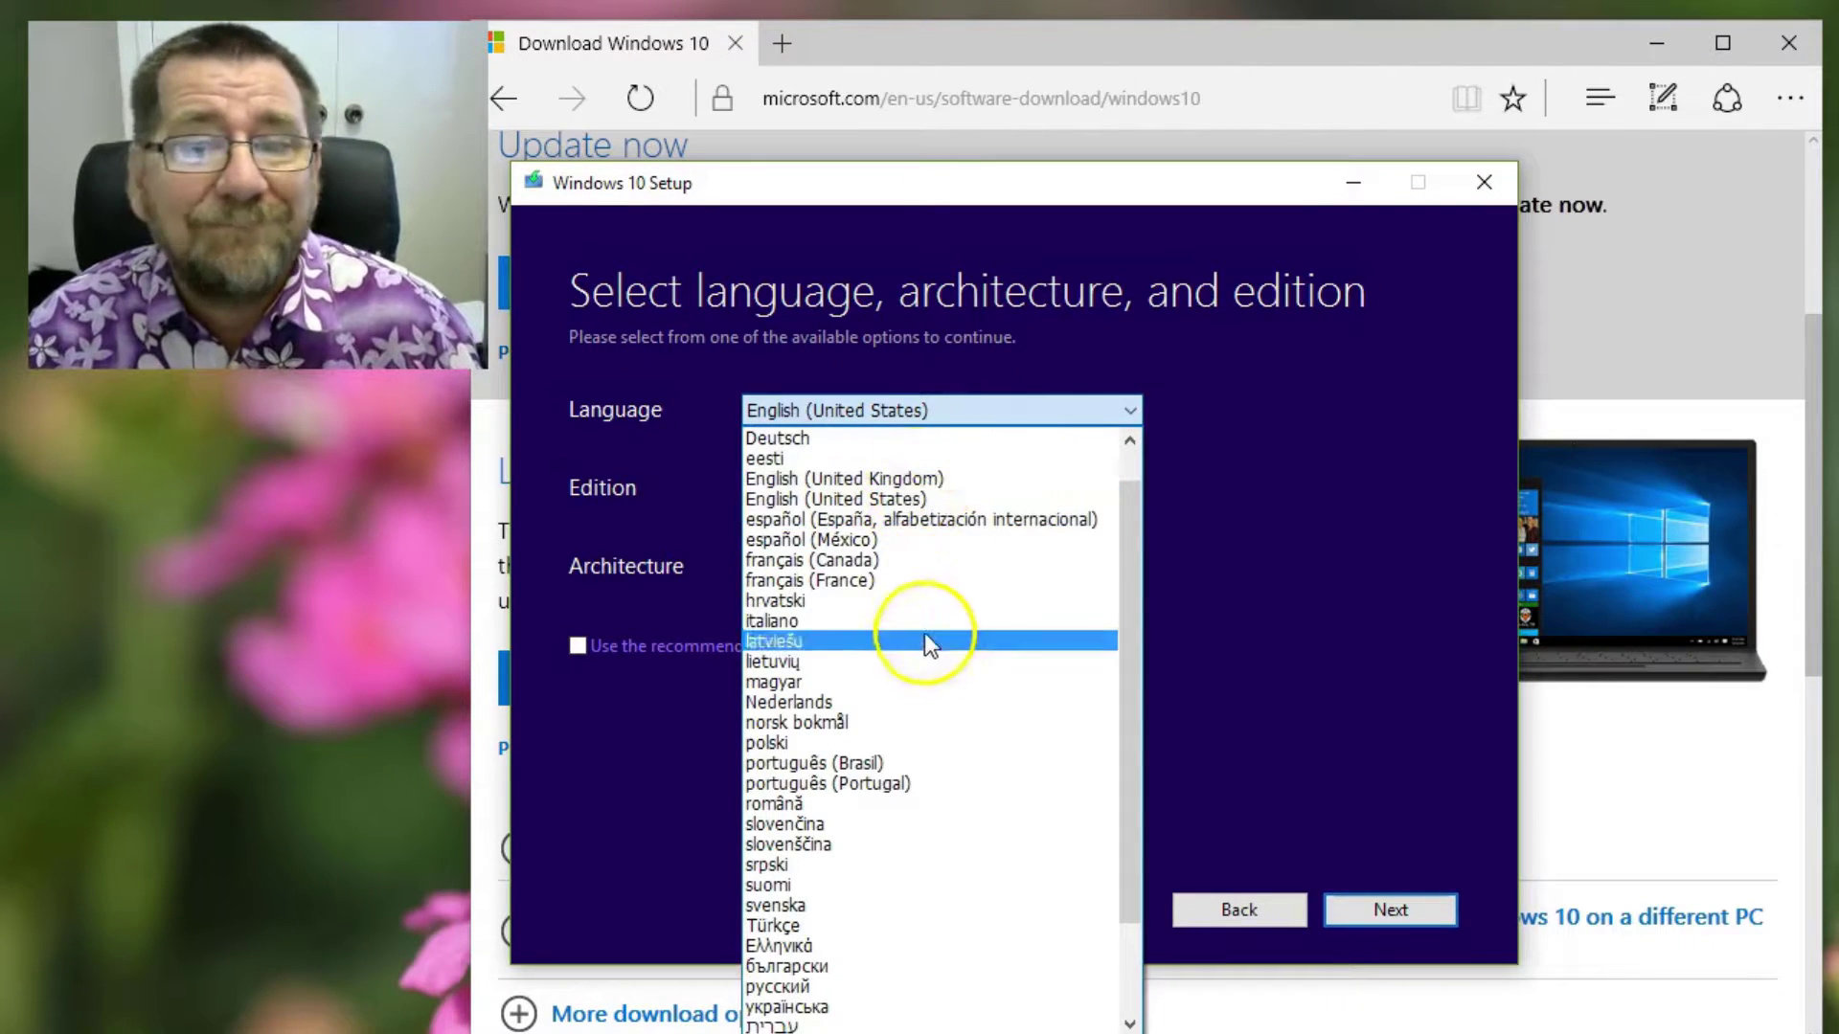
left_click(950, 412)
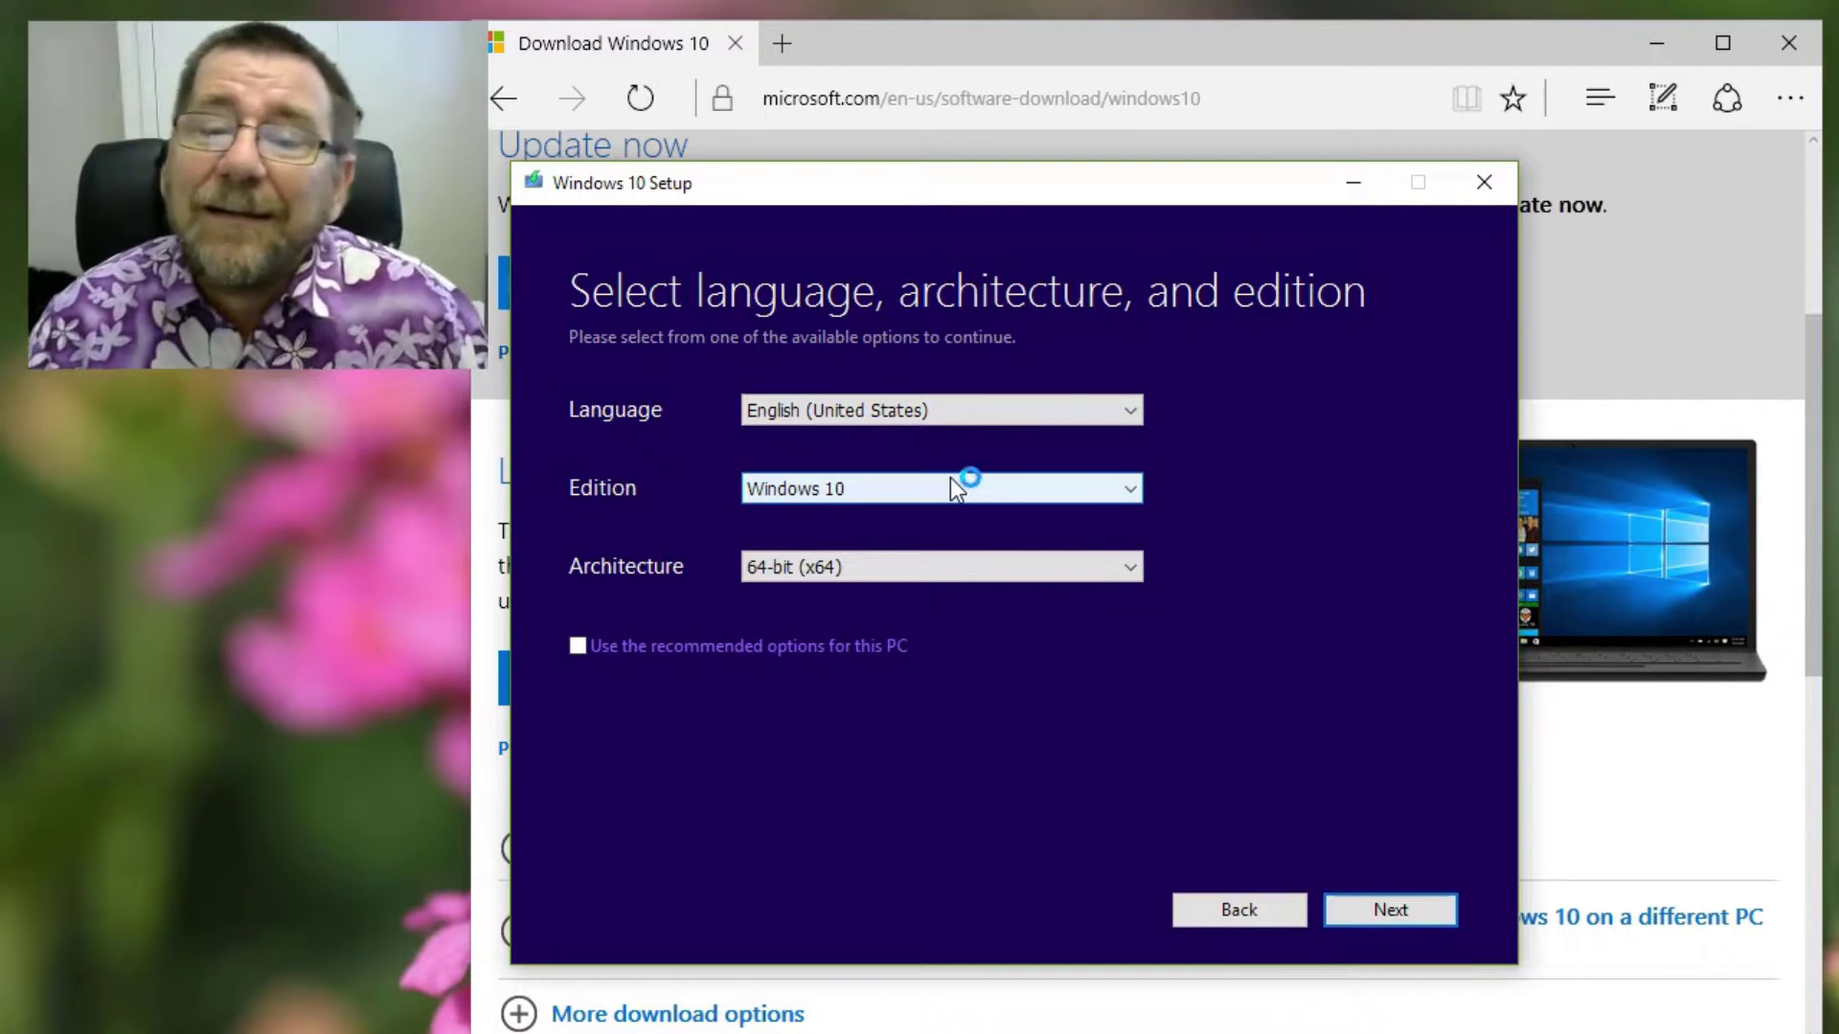
left_click(866, 567)
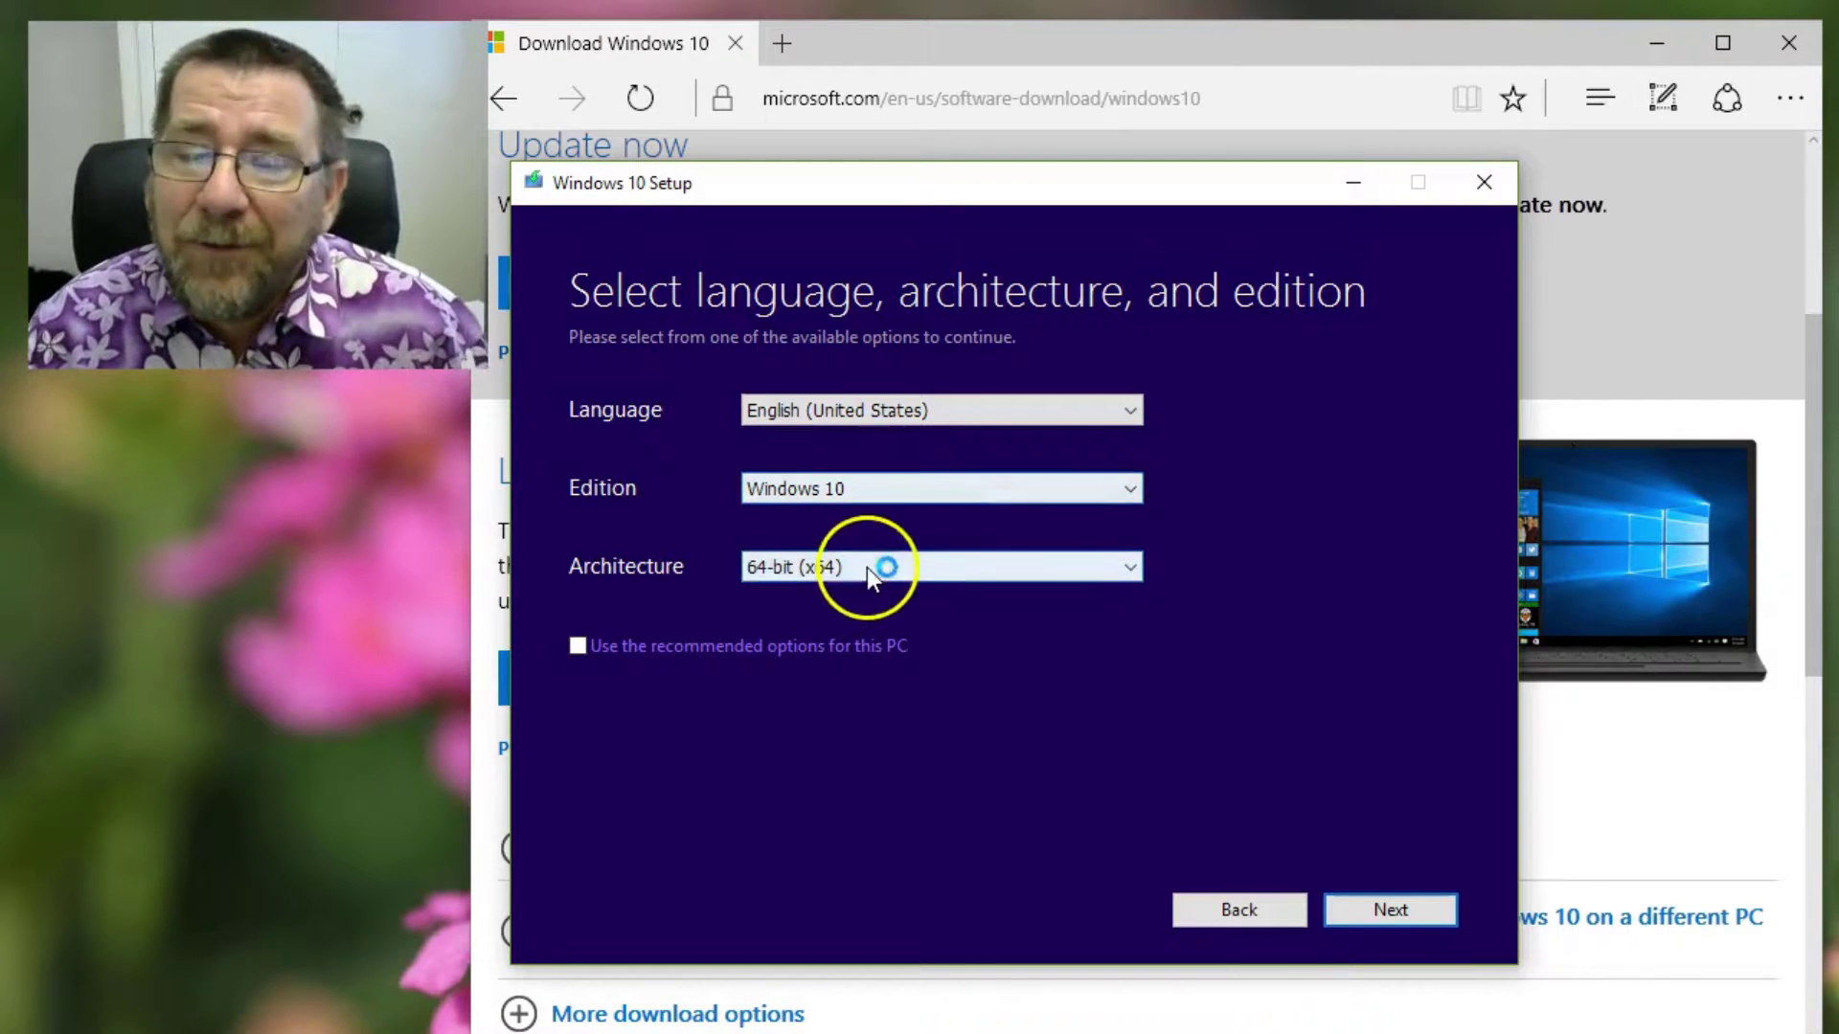
left_click(633, 642)
Continue past the options and keep USB flash drive as the media type.
left_click(1391, 909)
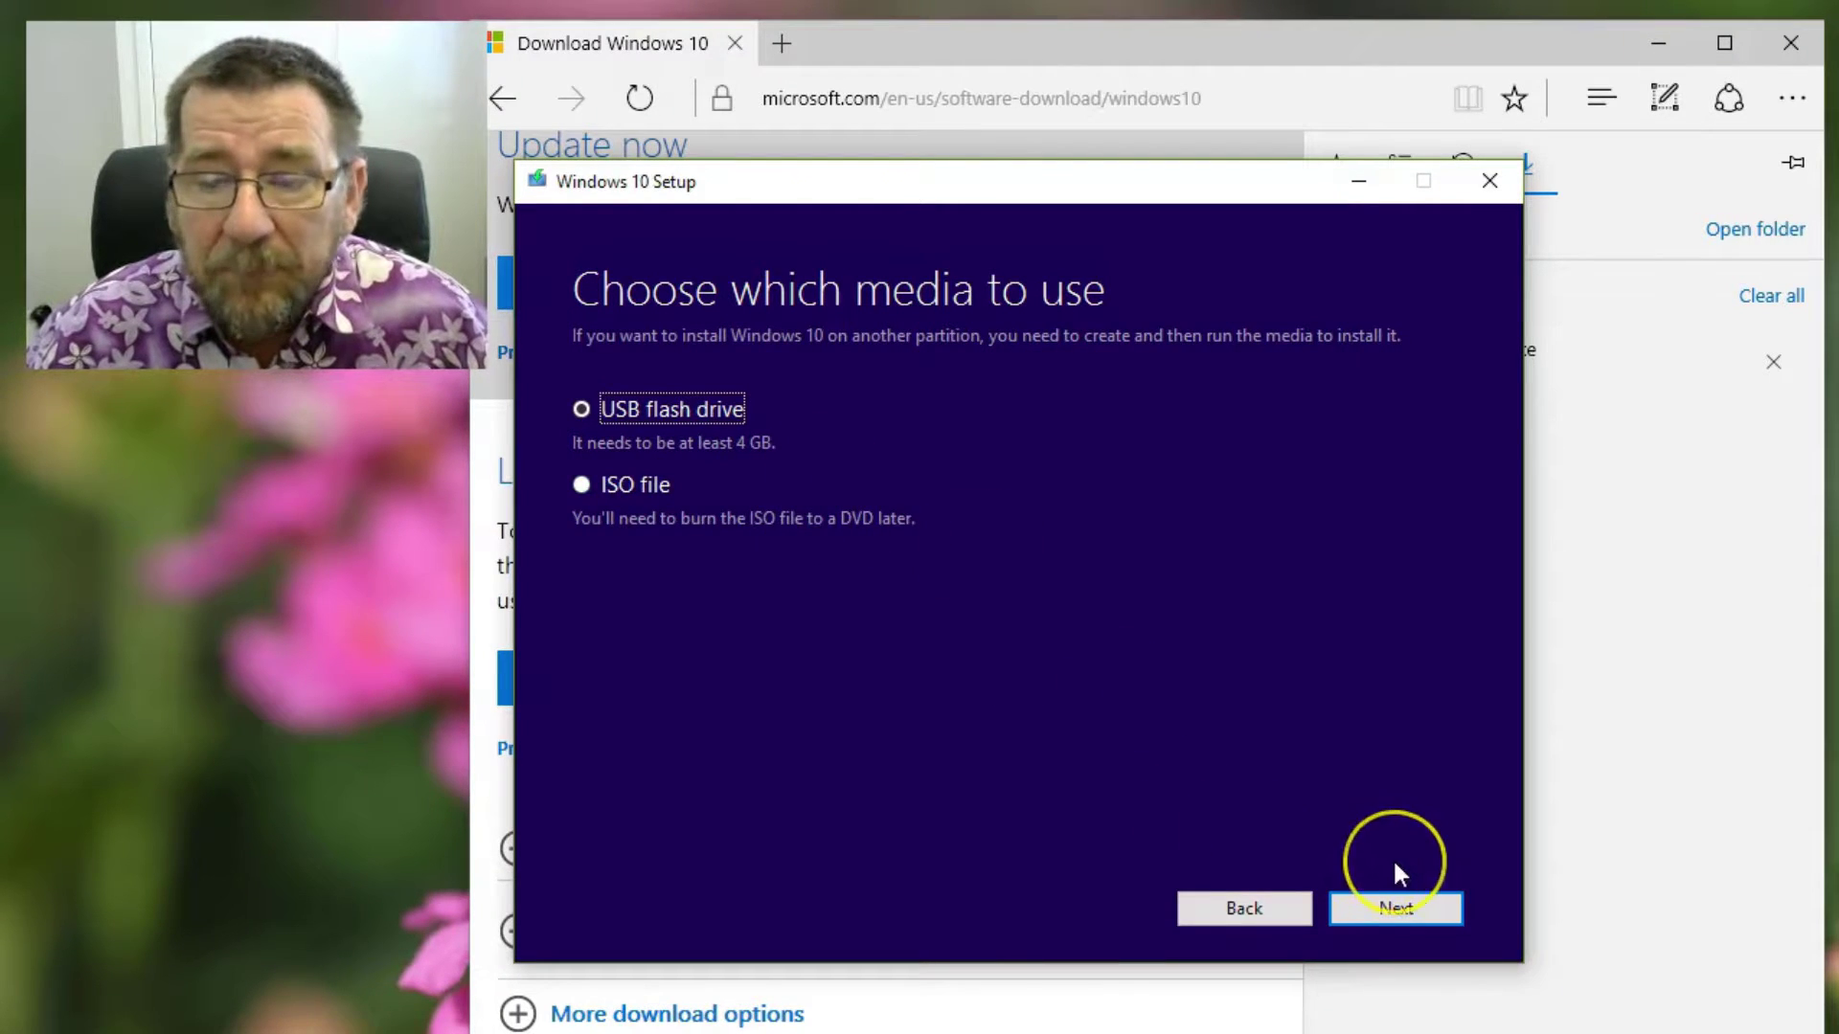
left_click(1376, 910)
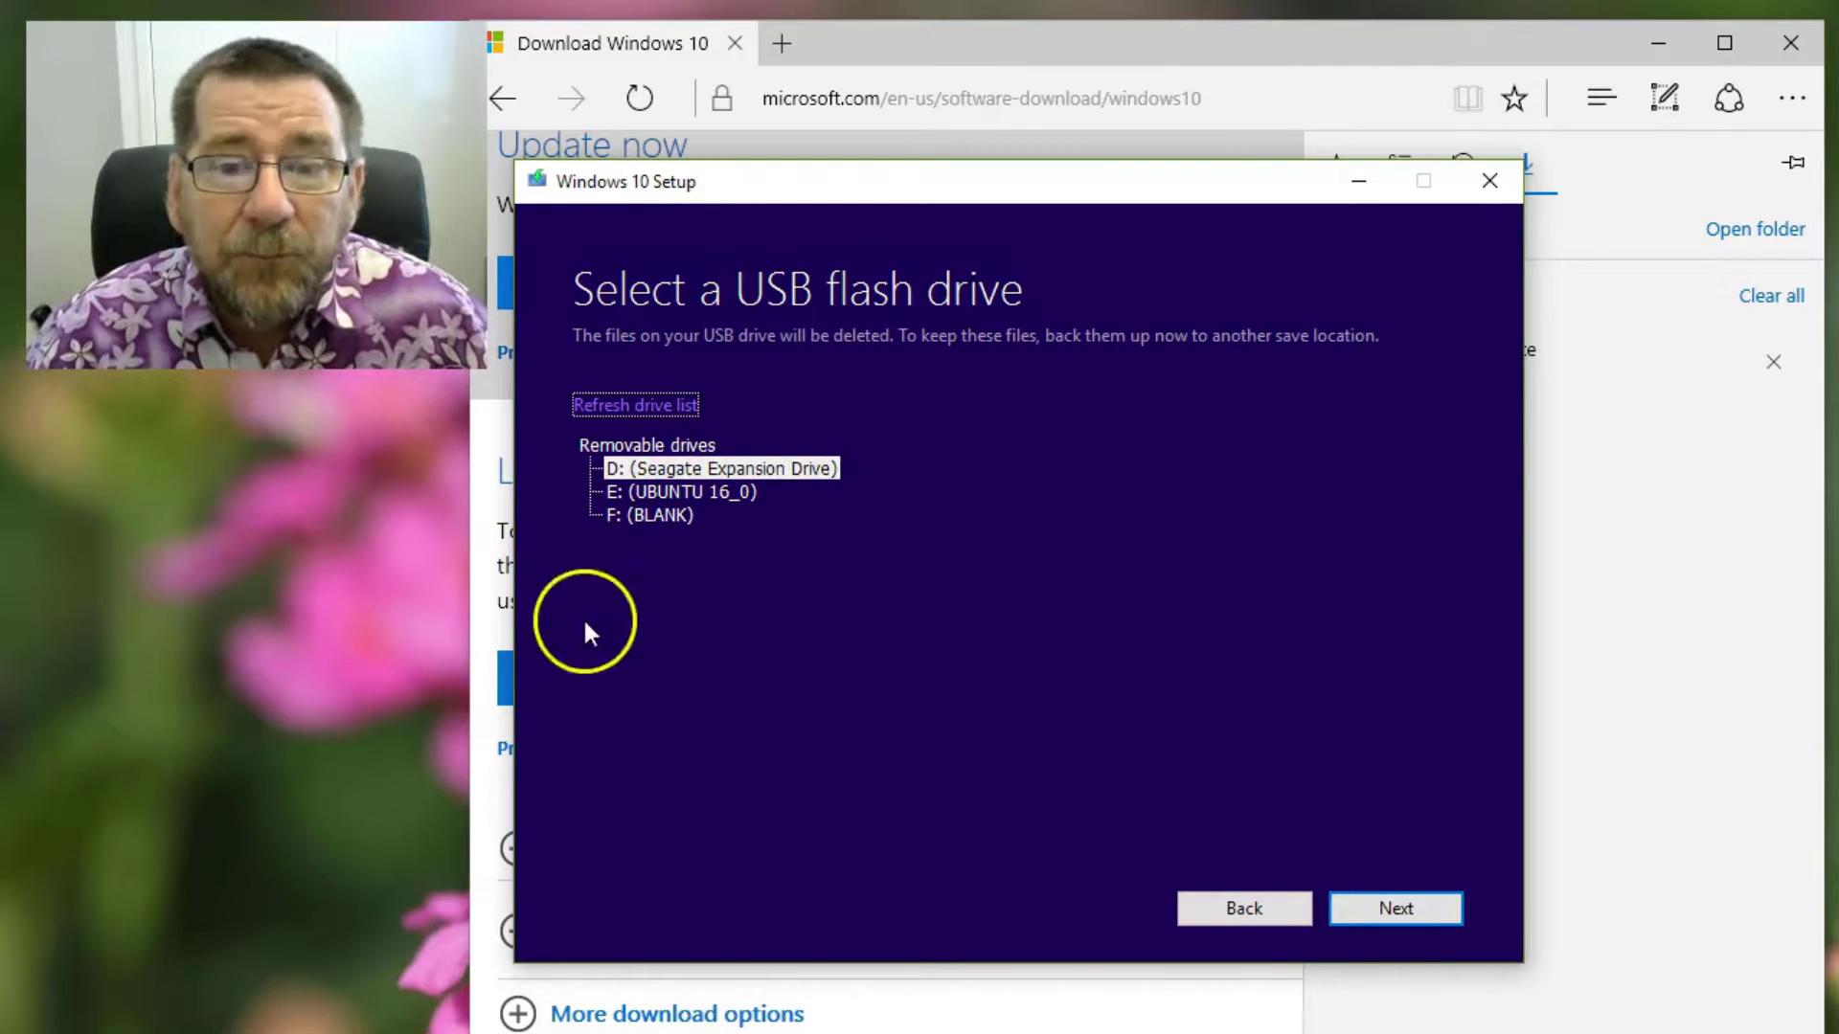
Select the blank F: removable drive and start downloading Windows 10 onto it.
left_click(652, 517)
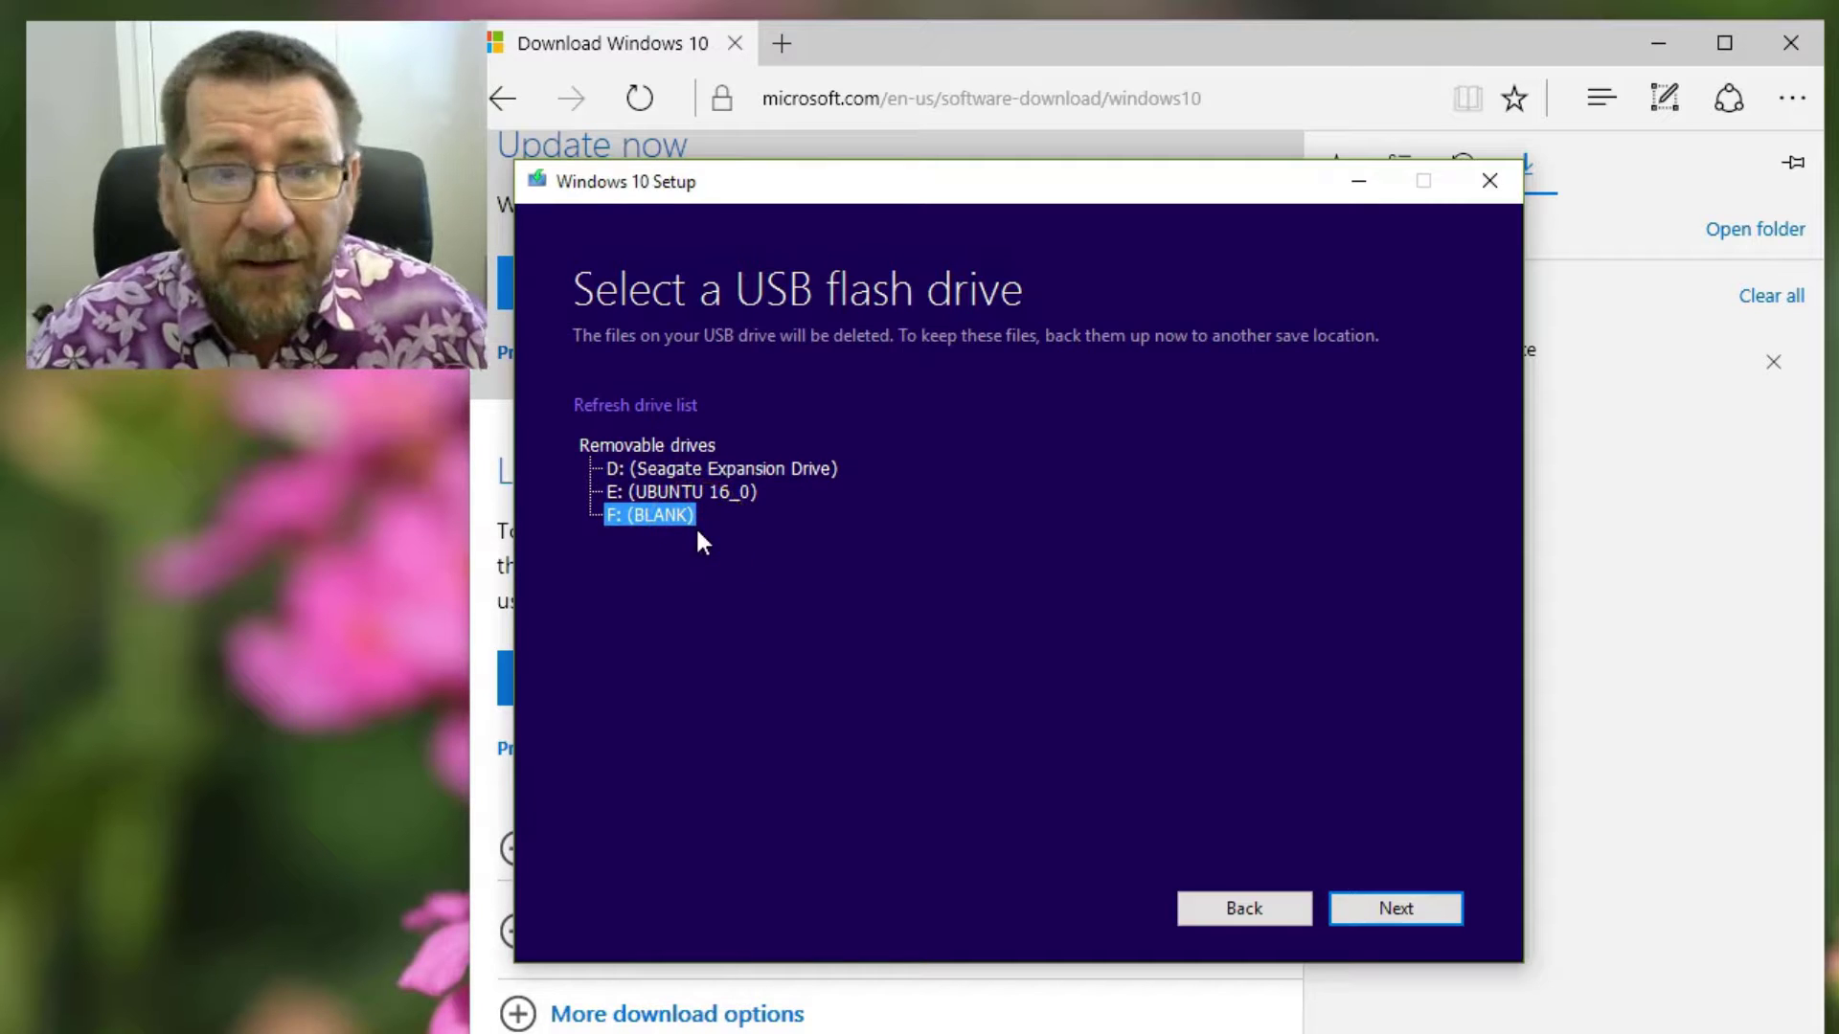
left_click(1400, 906)
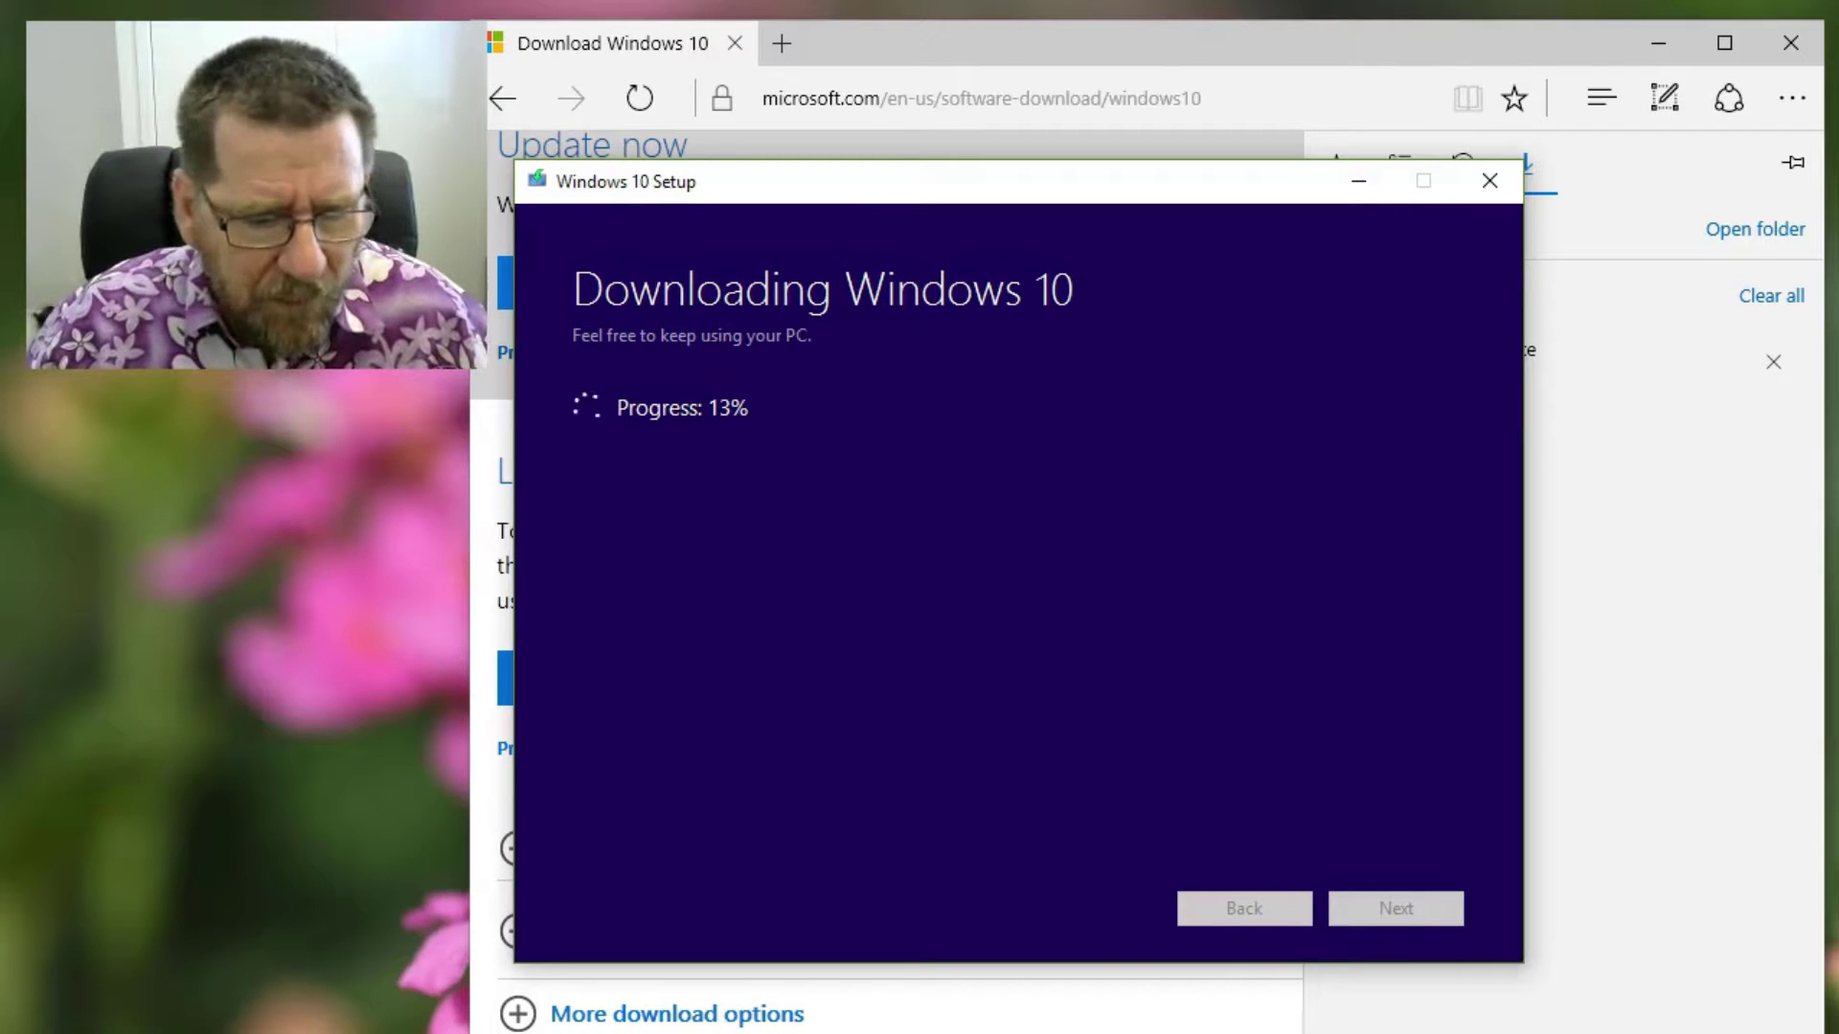
Open Task Manager with Ctrl+Shift+Esc and view the Ethernet graph on the Performance tab.
key("ctrl+shift+Escape")
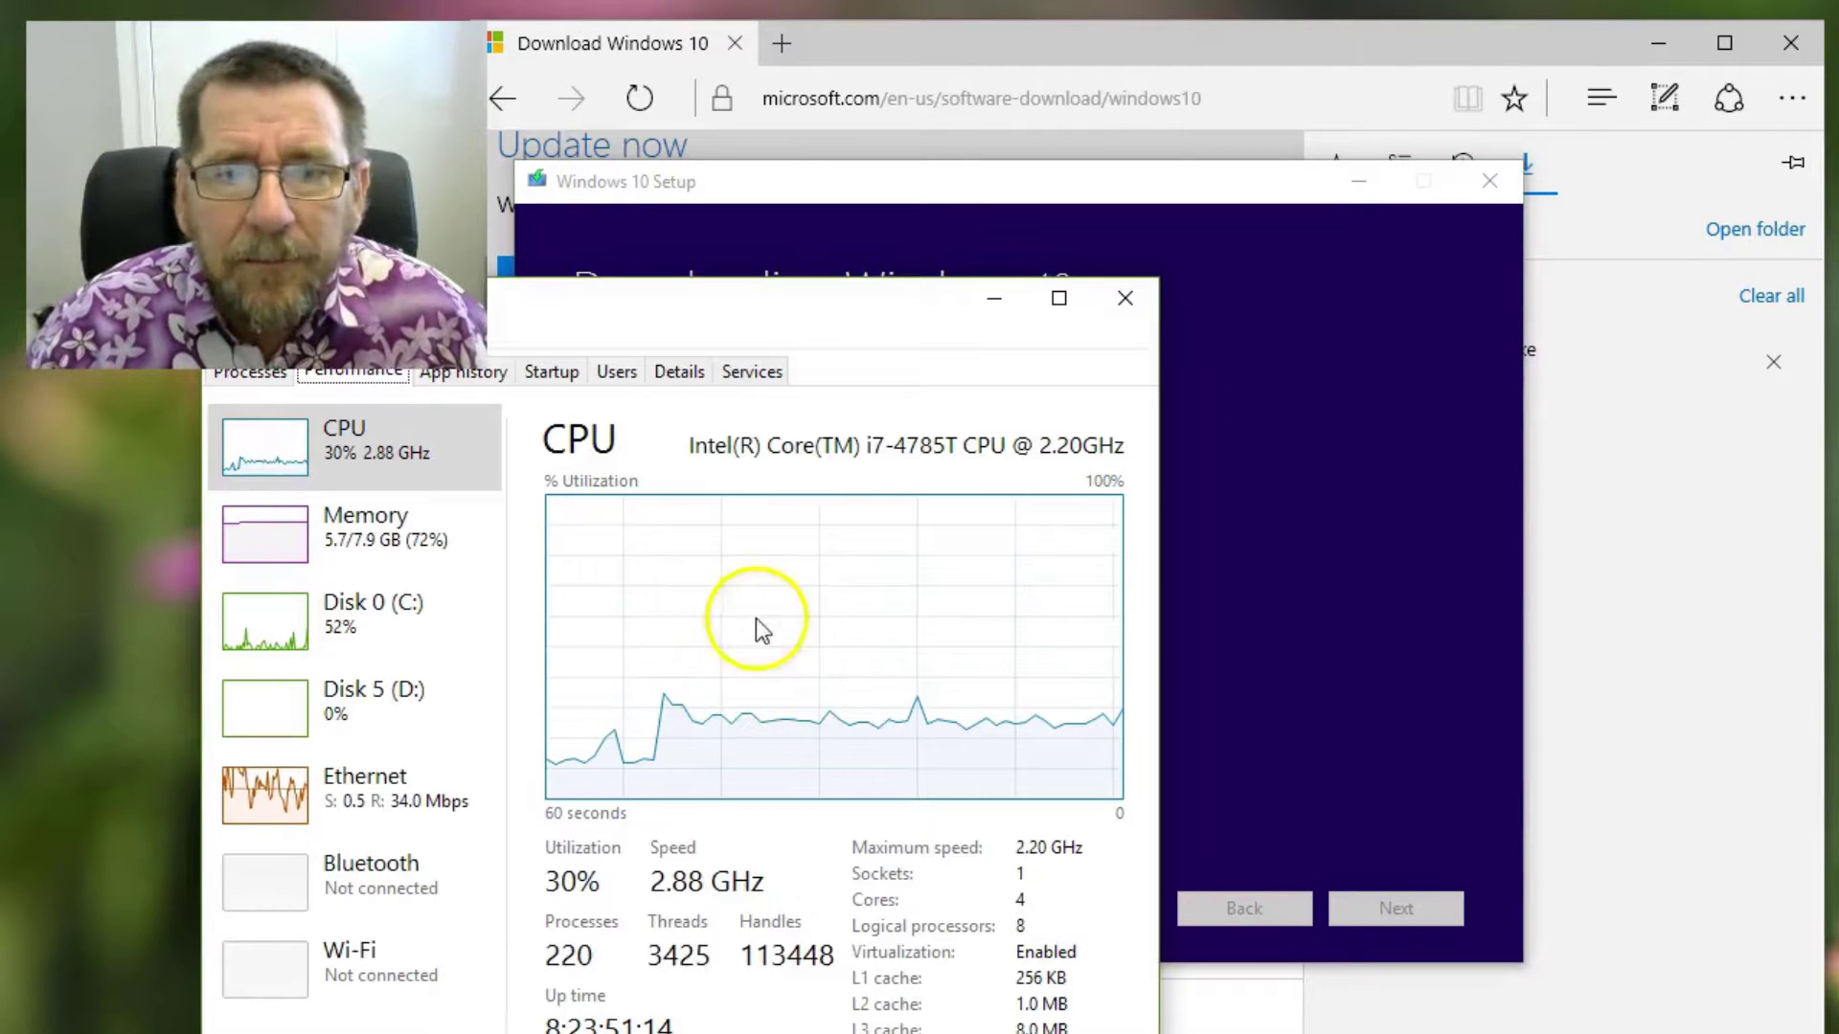
left_click_drag(659, 330, 998, 113)
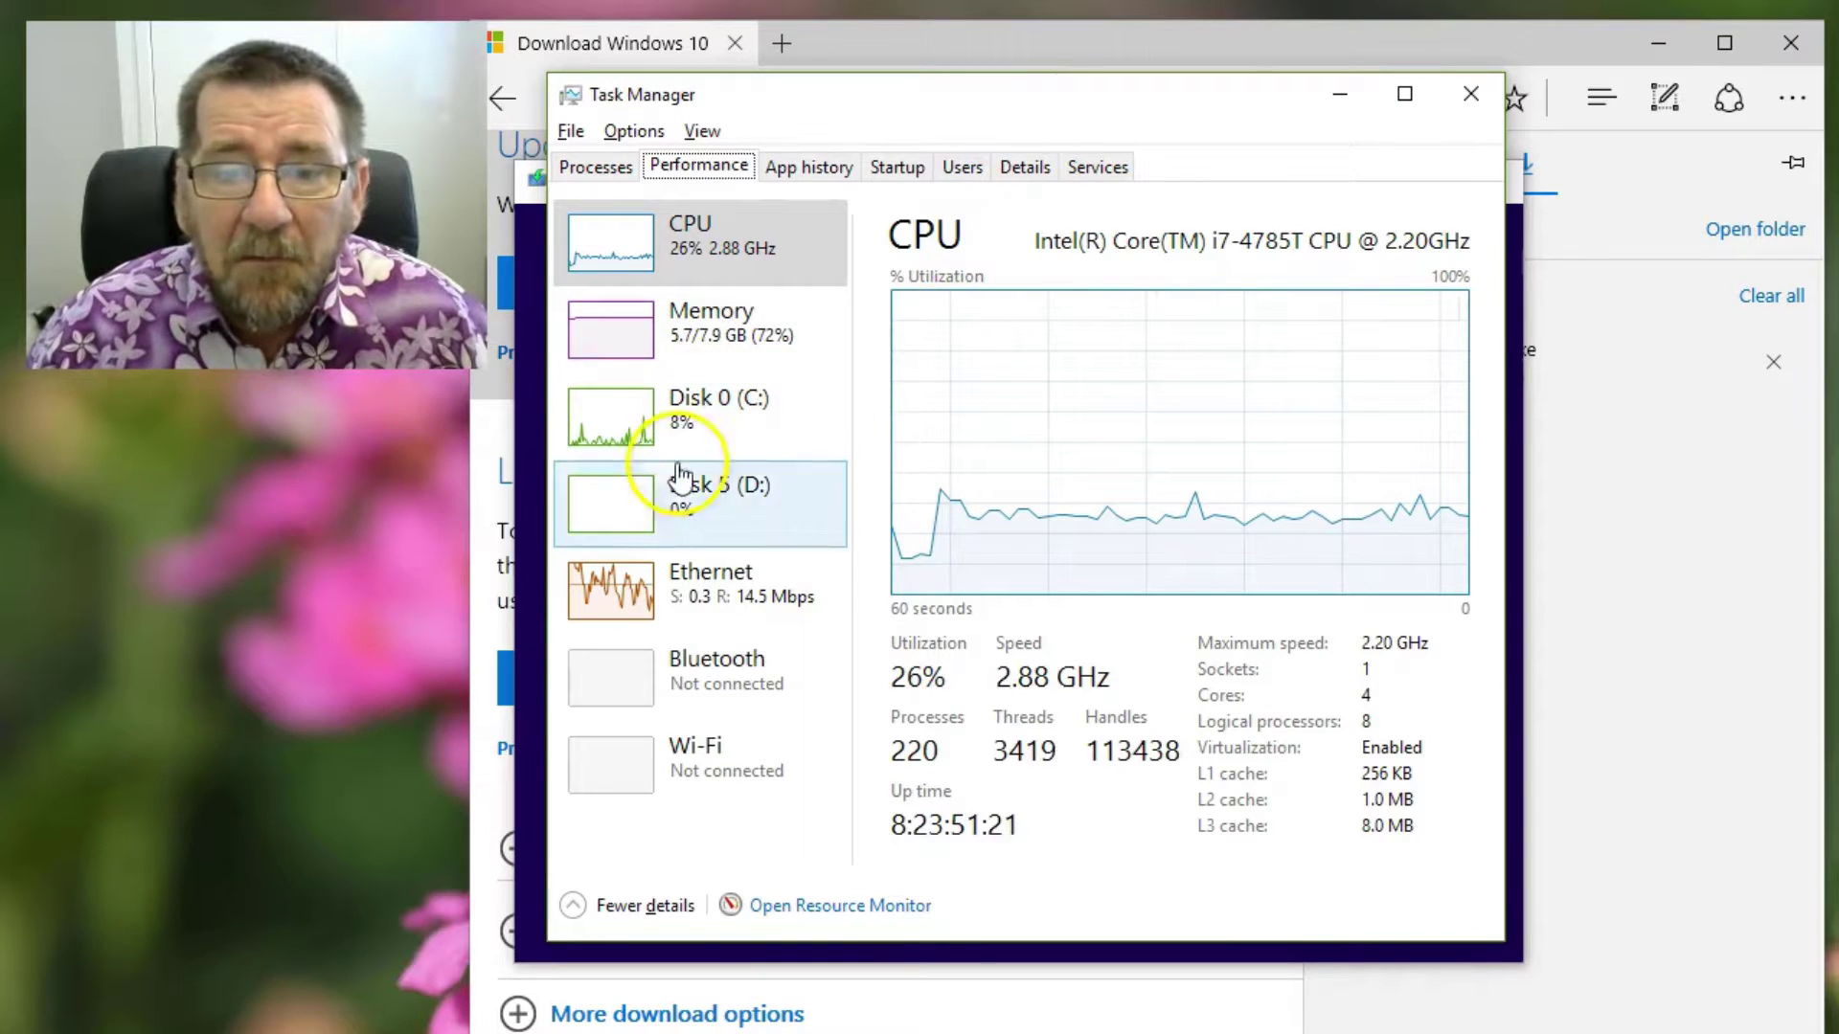
left_click(713, 594)
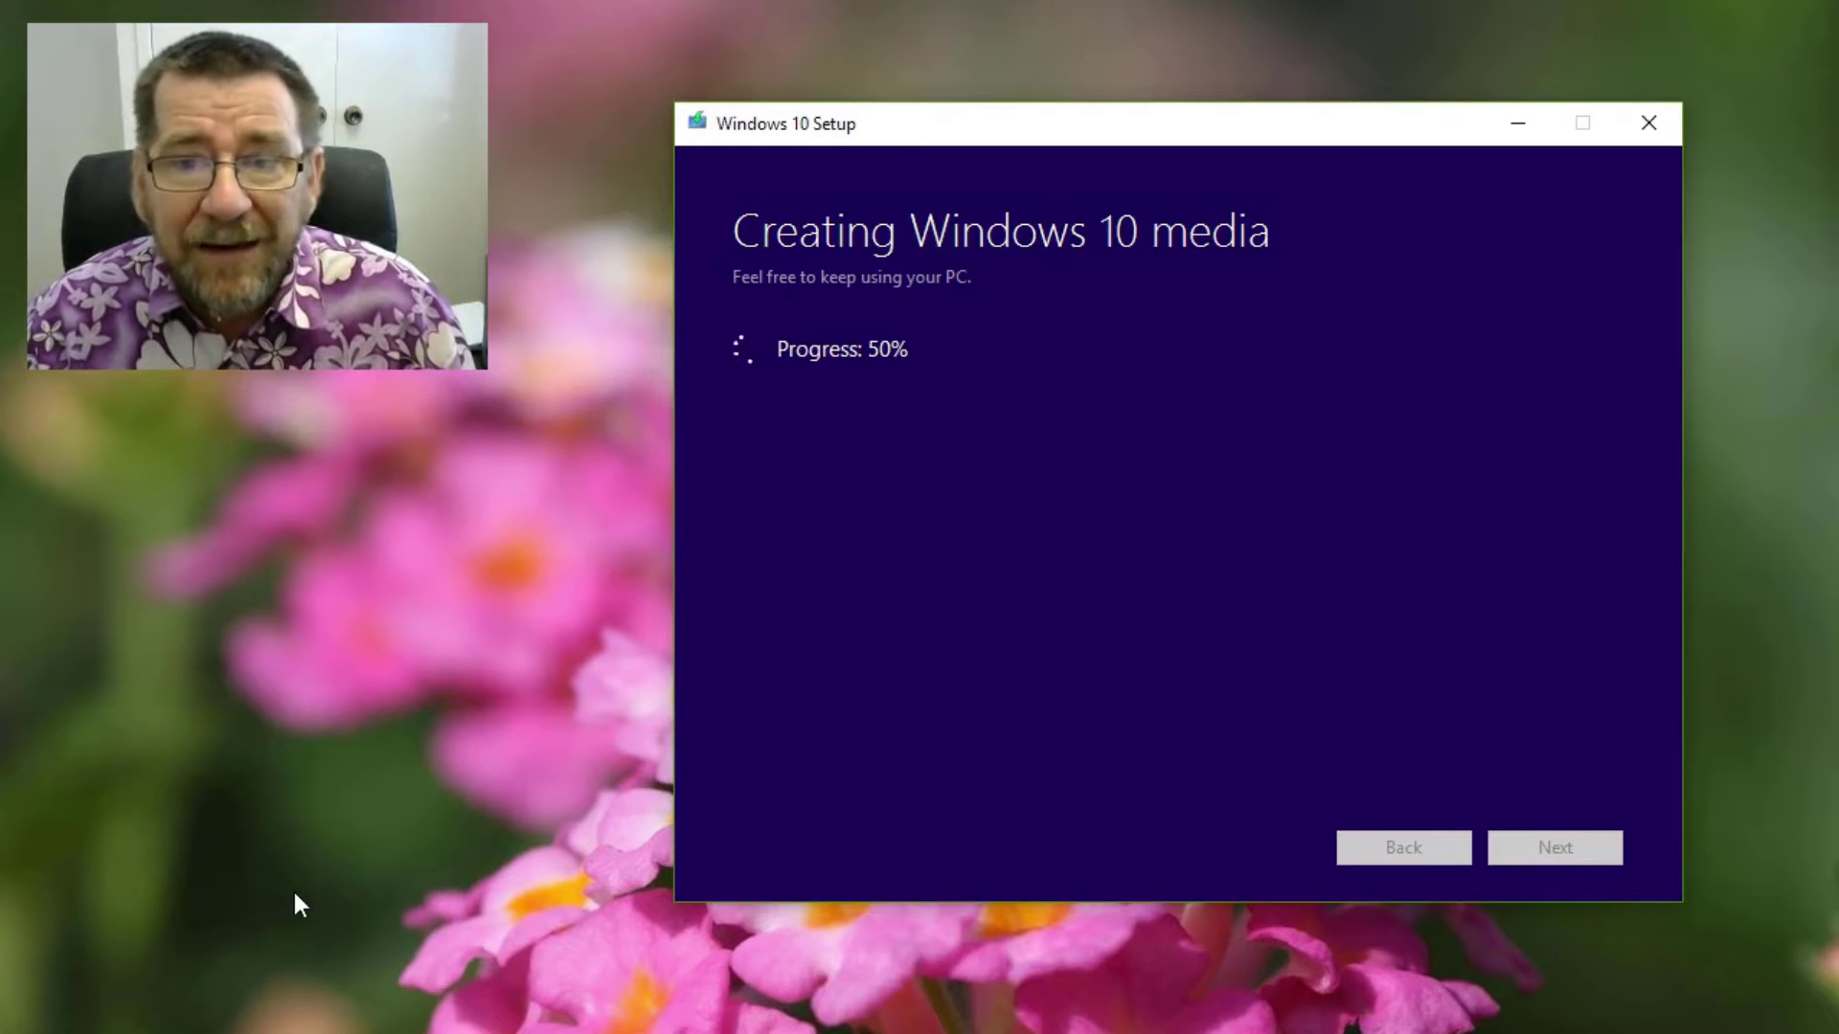
Close Task Manager and wait until Creating Windows 10 media reaches 50%.
left_click(300, 821)
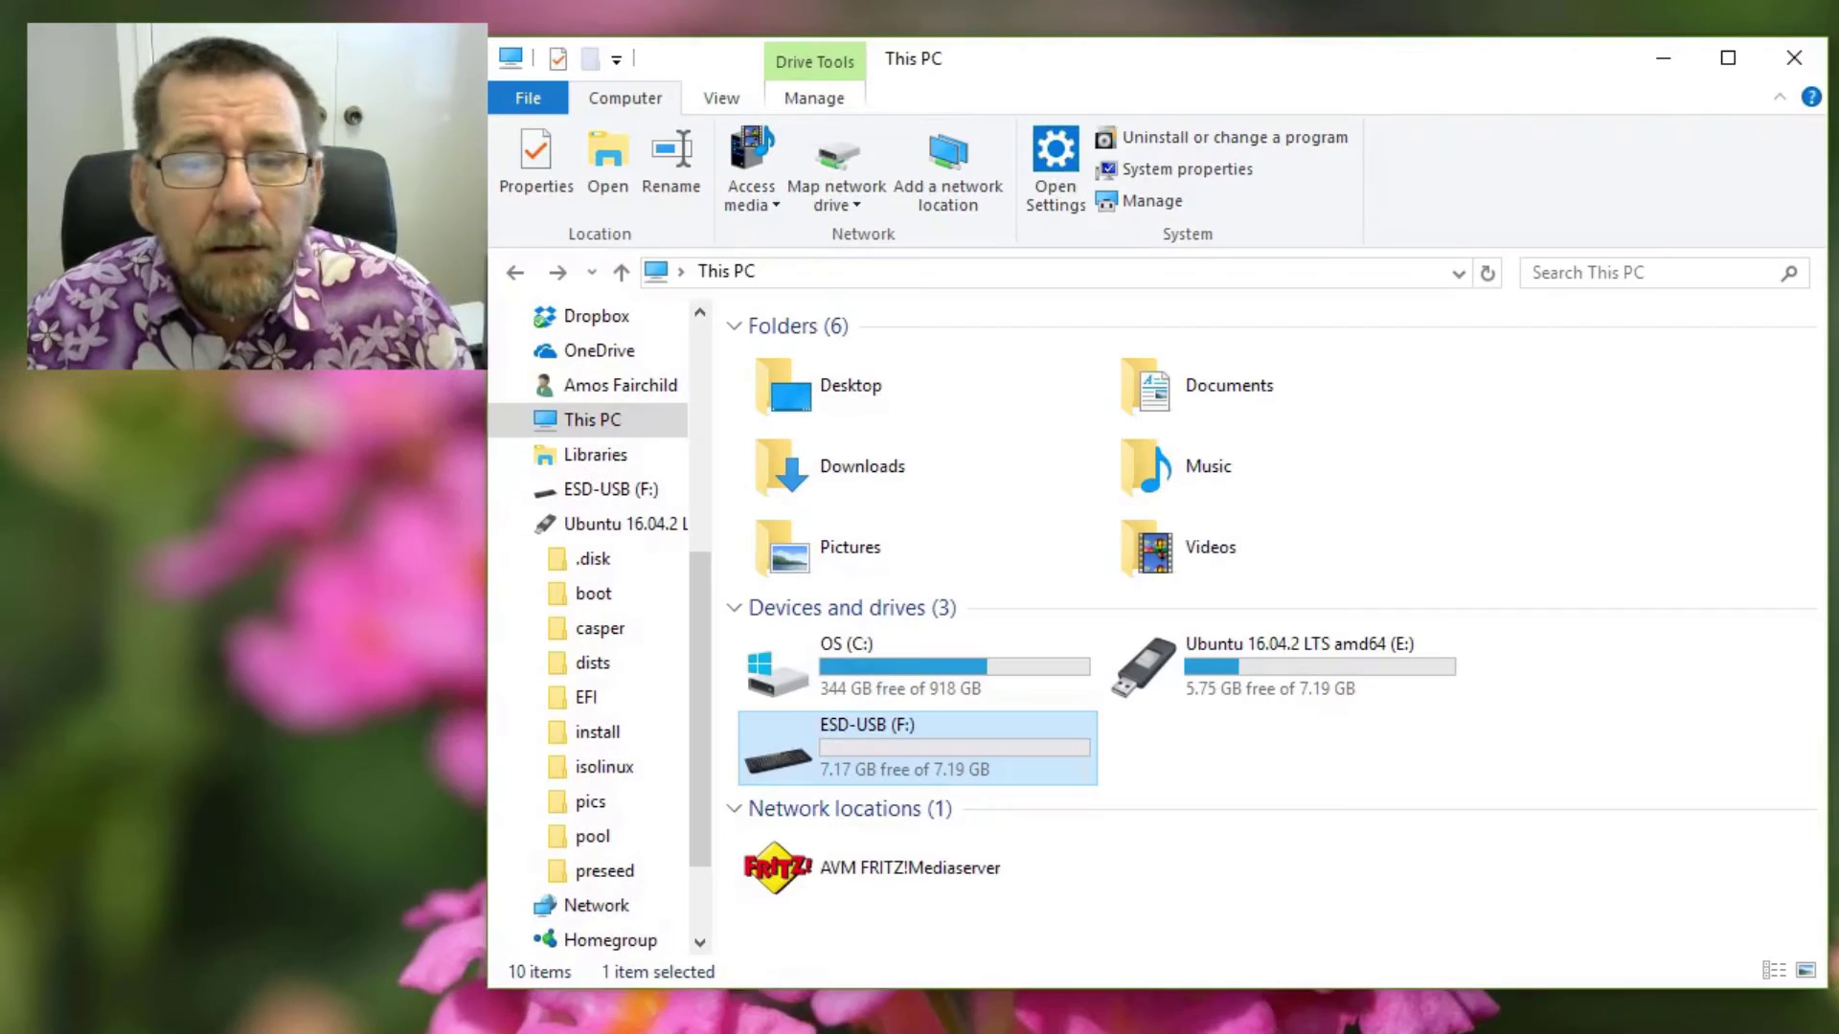
Open the ESD-USB (F:) drive from This PC to view its files, then minimize Explorer.
left_click(161, 939)
left_click(944, 763)
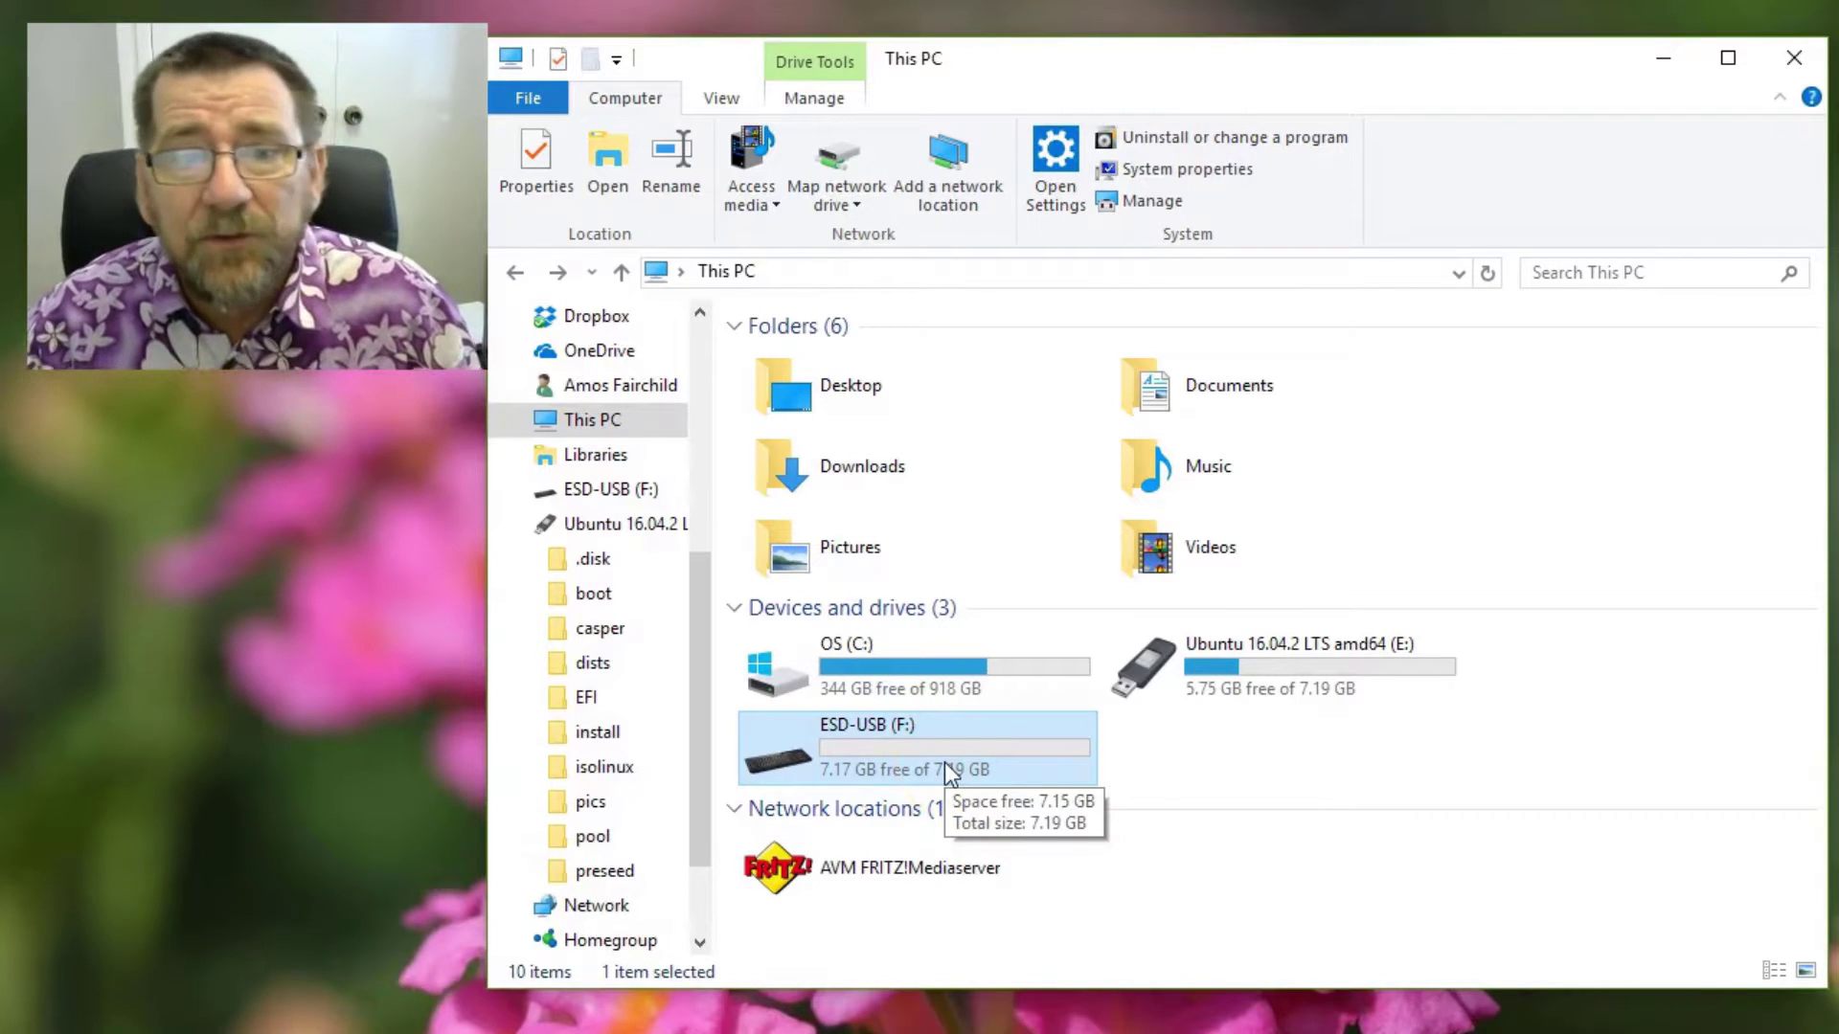
double_click(945, 762)
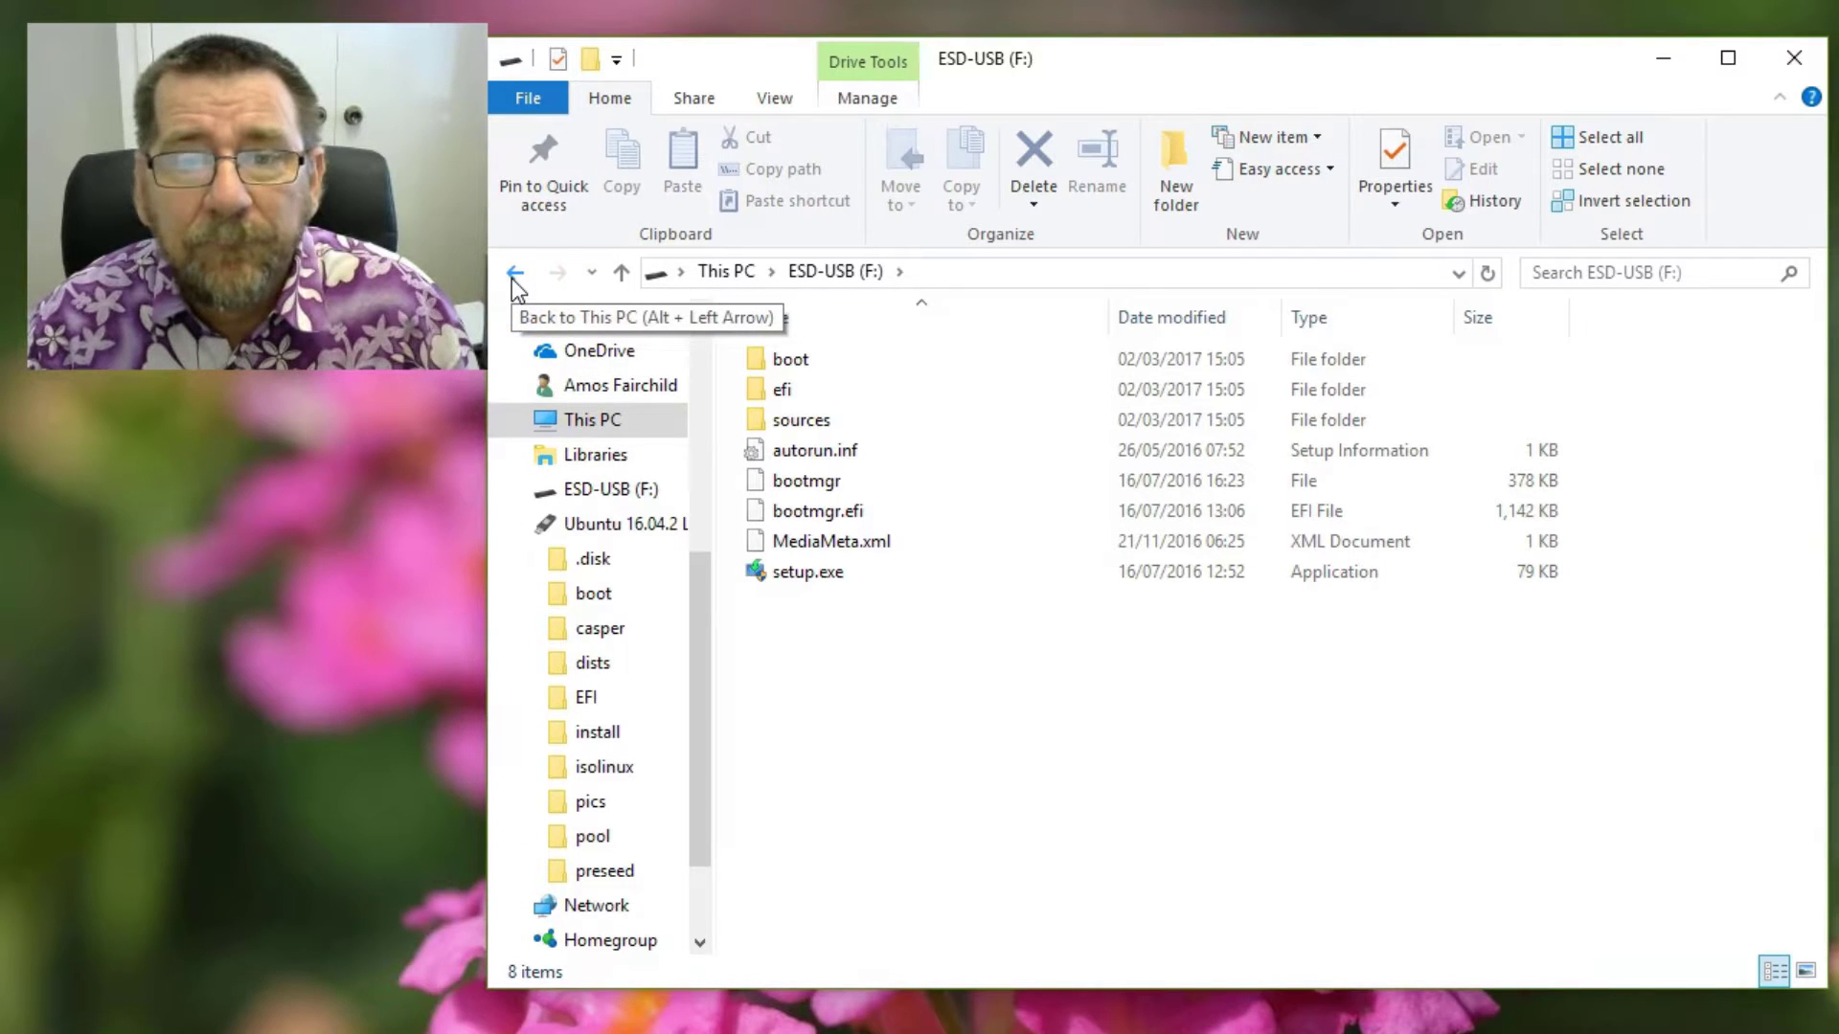
left_click(1663, 58)
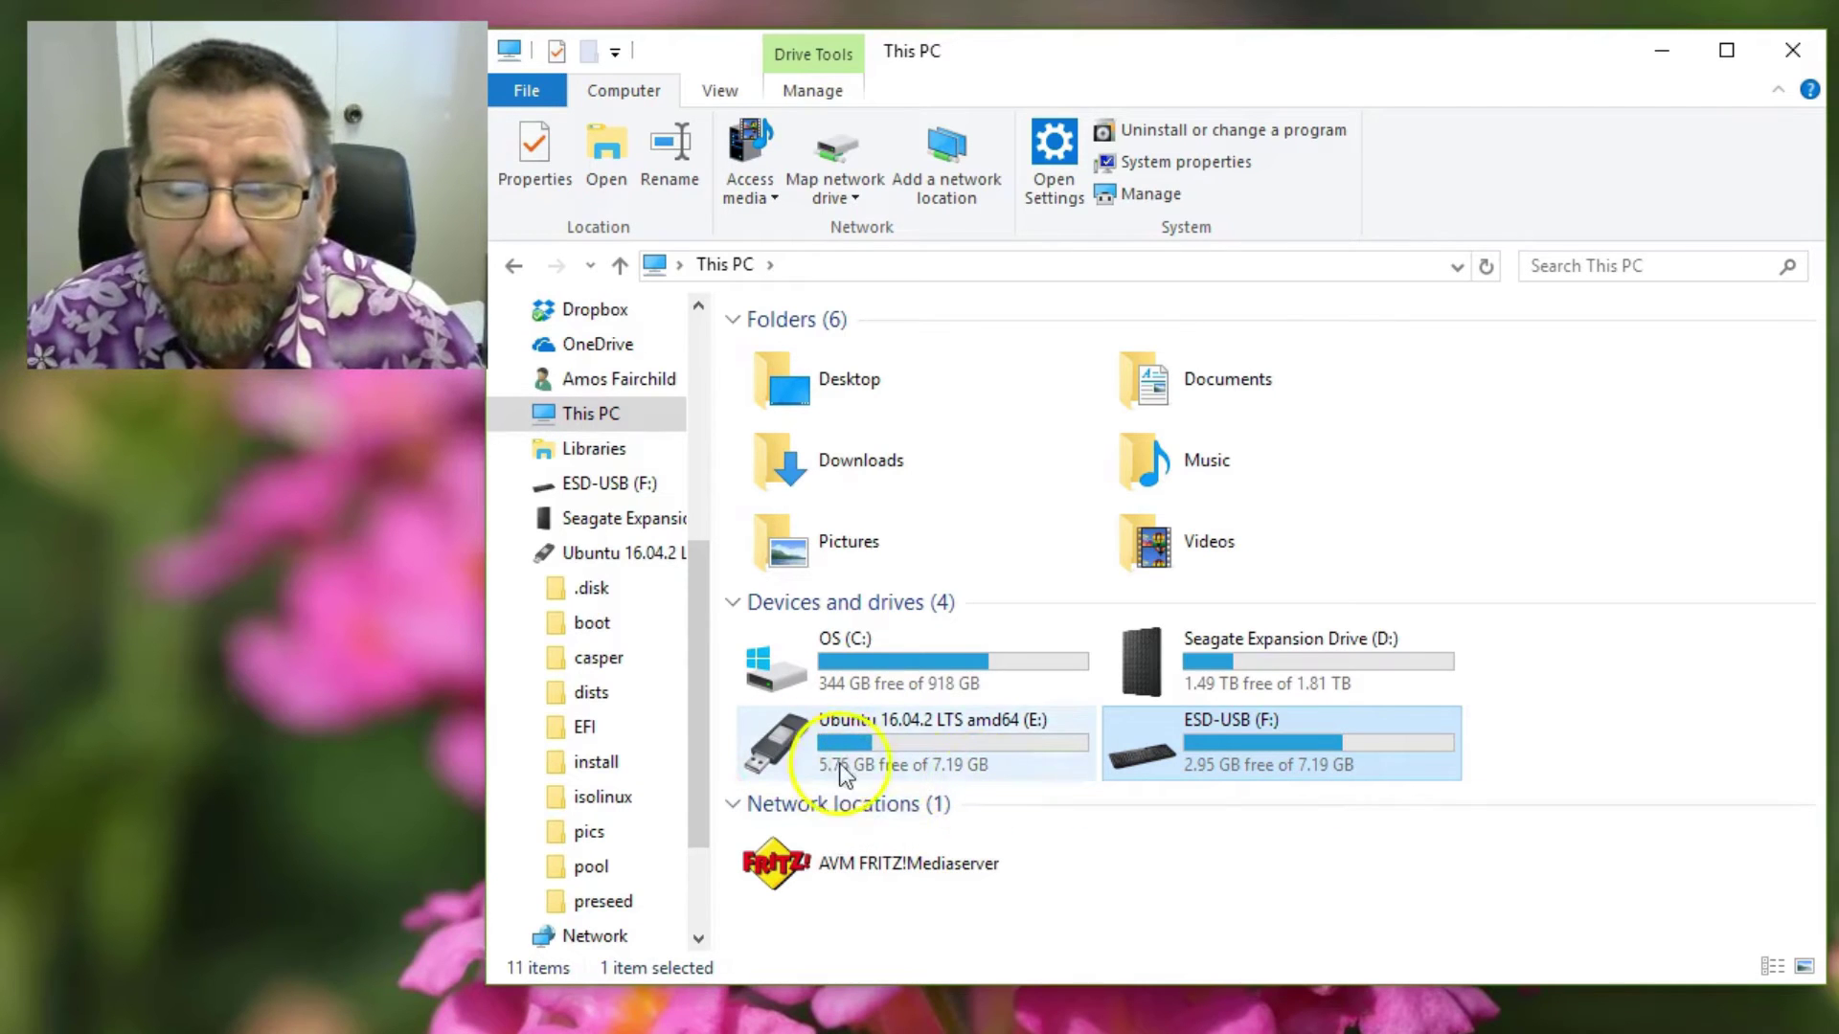
Select the ESD-USB (F:) drive in This PC, showing 2.95 GB free of 7.19 GB.
mouse_move(1349, 757)
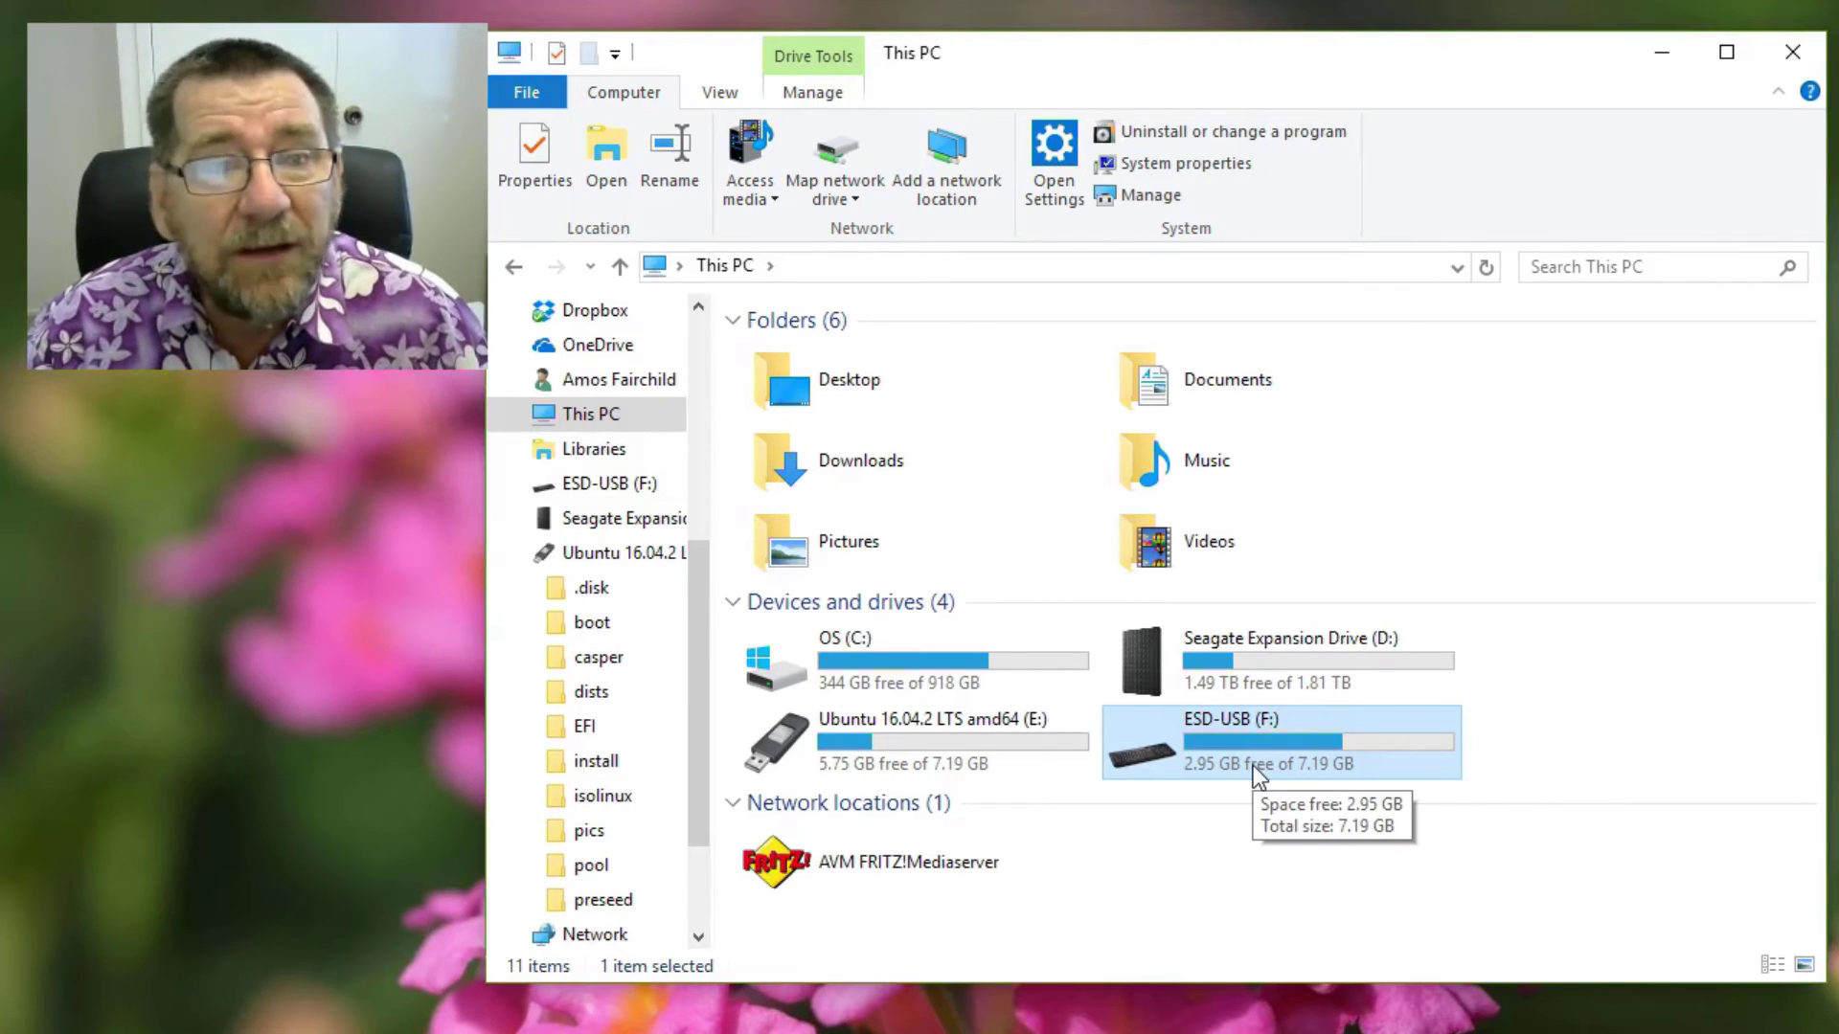
left_click(973, 768)
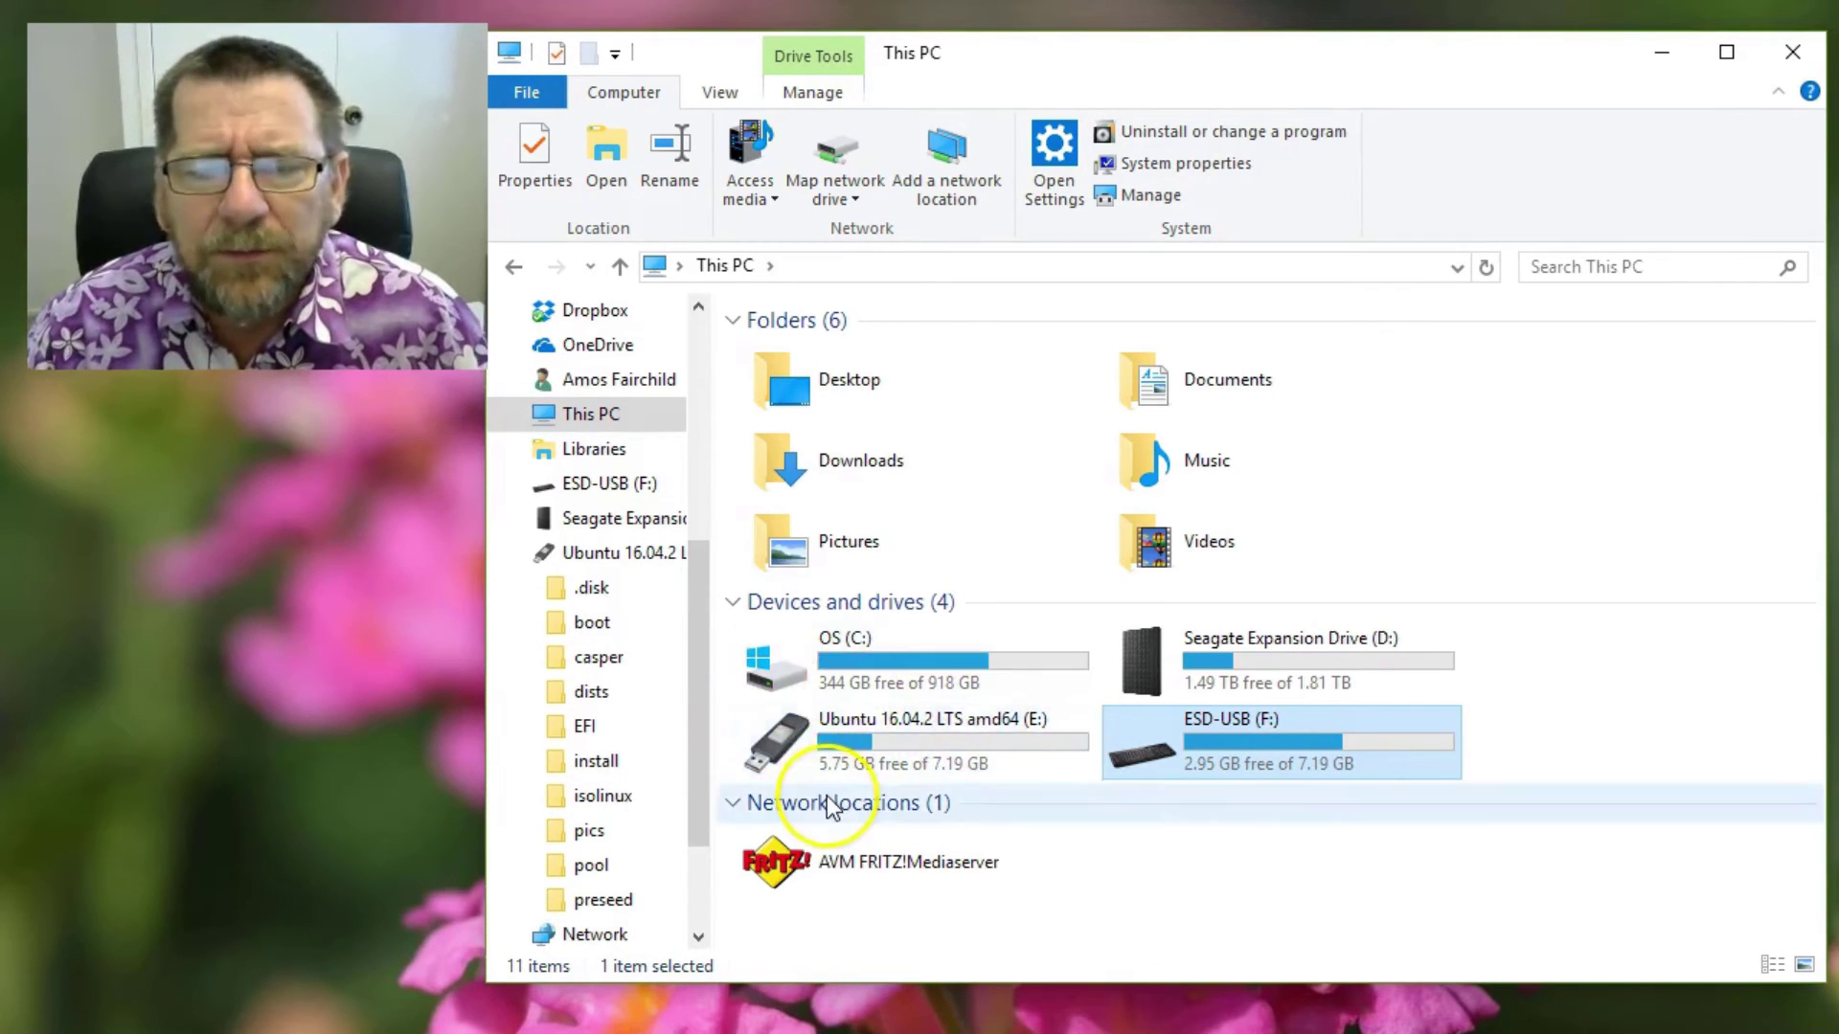